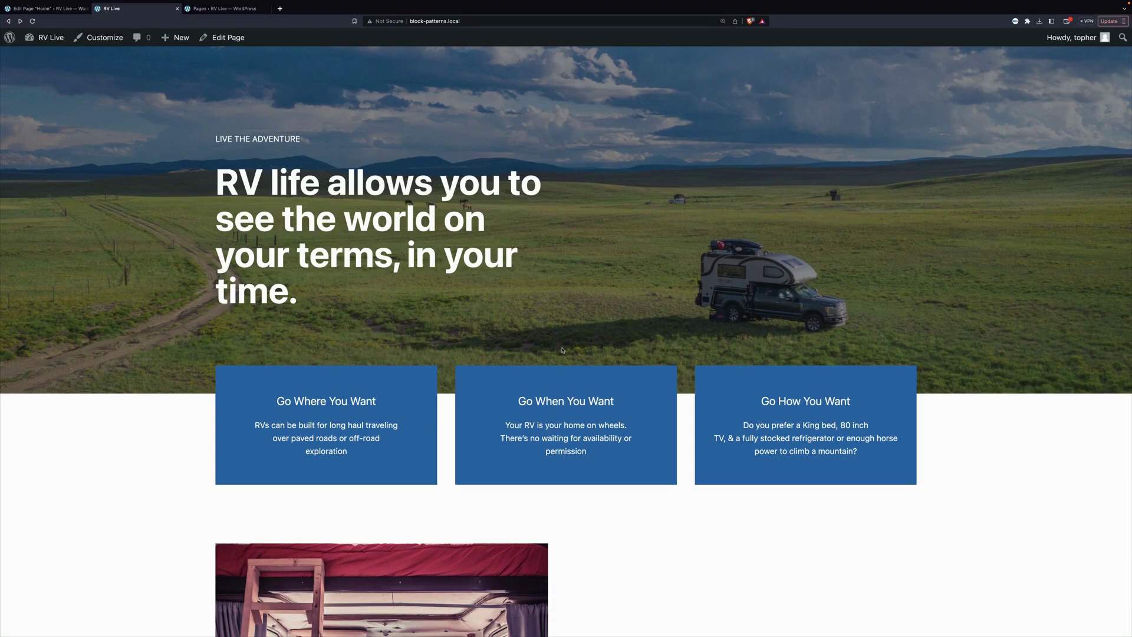
Create a new page titled "Landing Page" and go to its empty content area
left_click(238, 13)
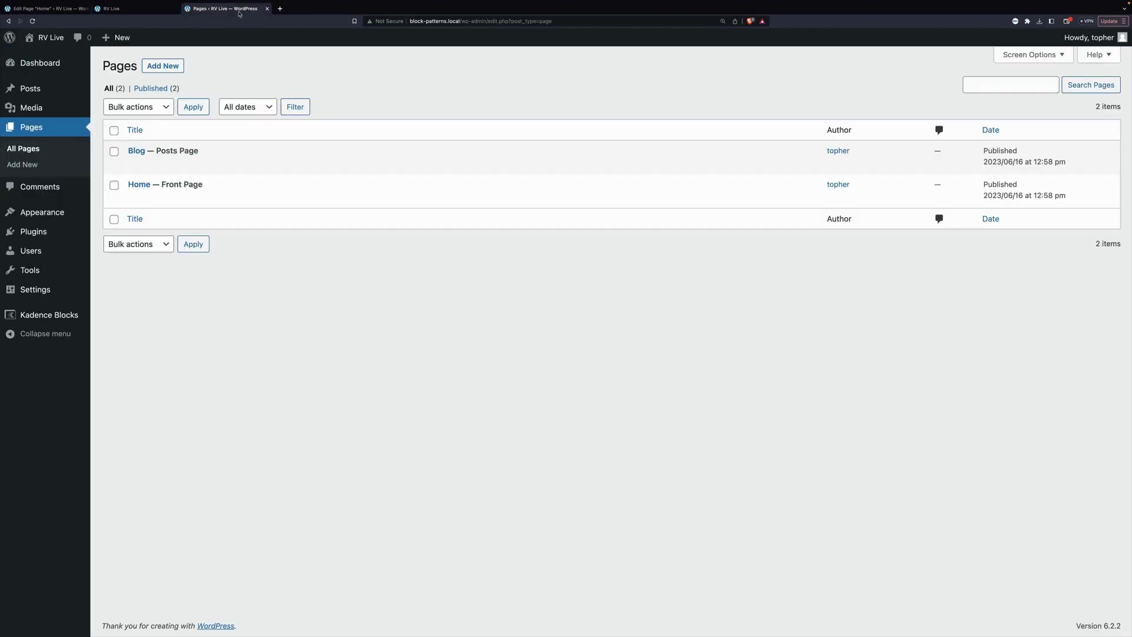
left_click(171, 69)
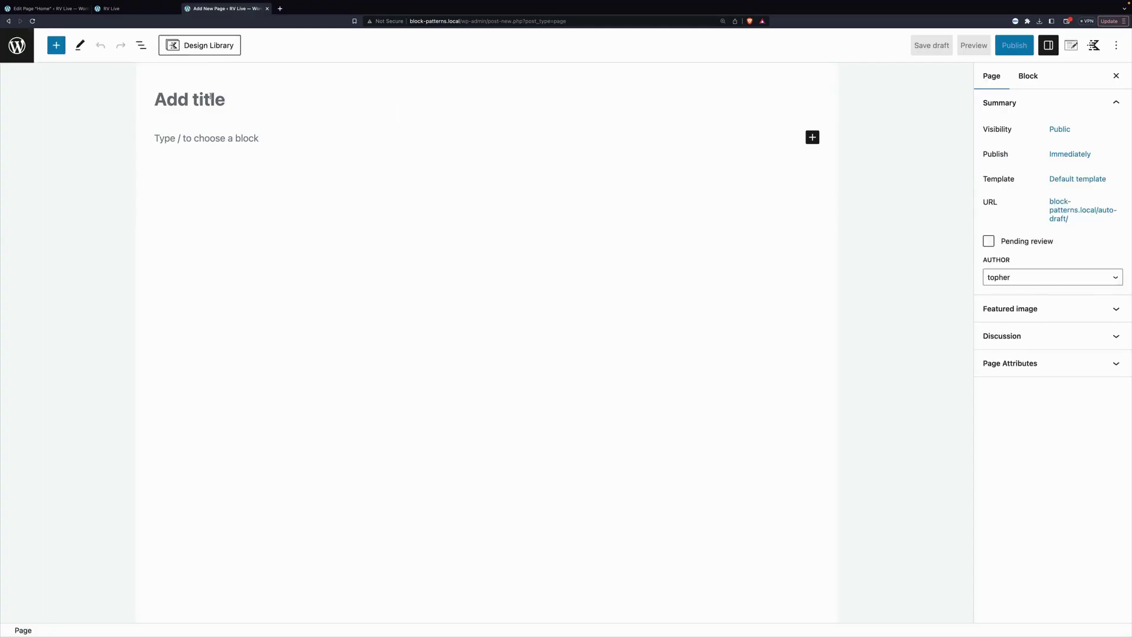
type("Landing Page")
left_click(230, 139)
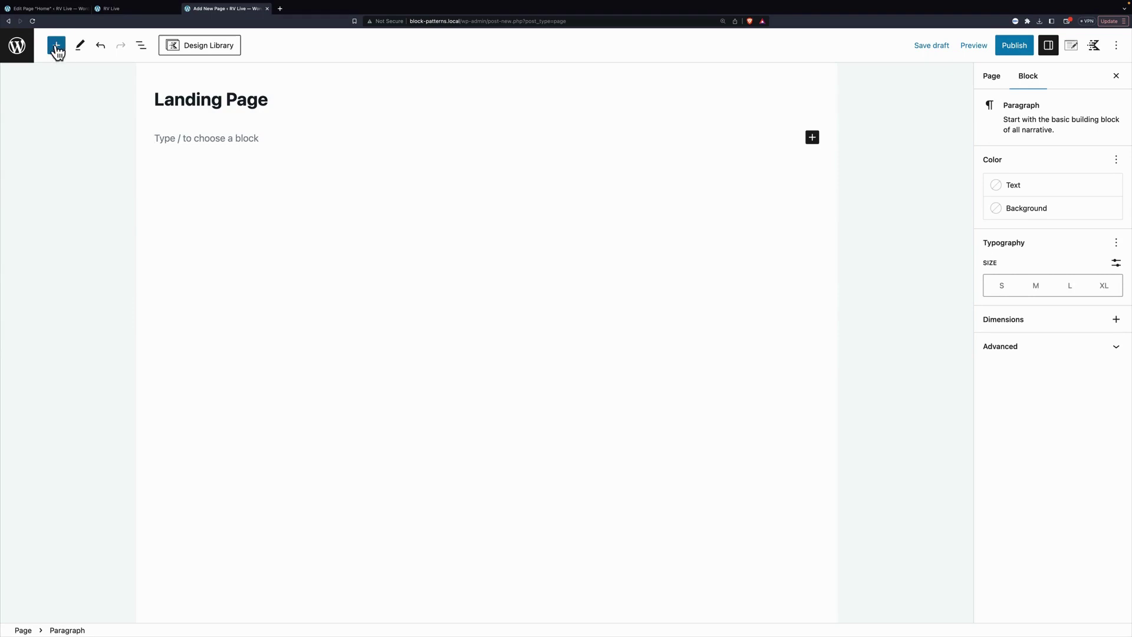
Insert the featured block pattern "Three columns with images and text" into the page and look it over
left_click(56, 47)
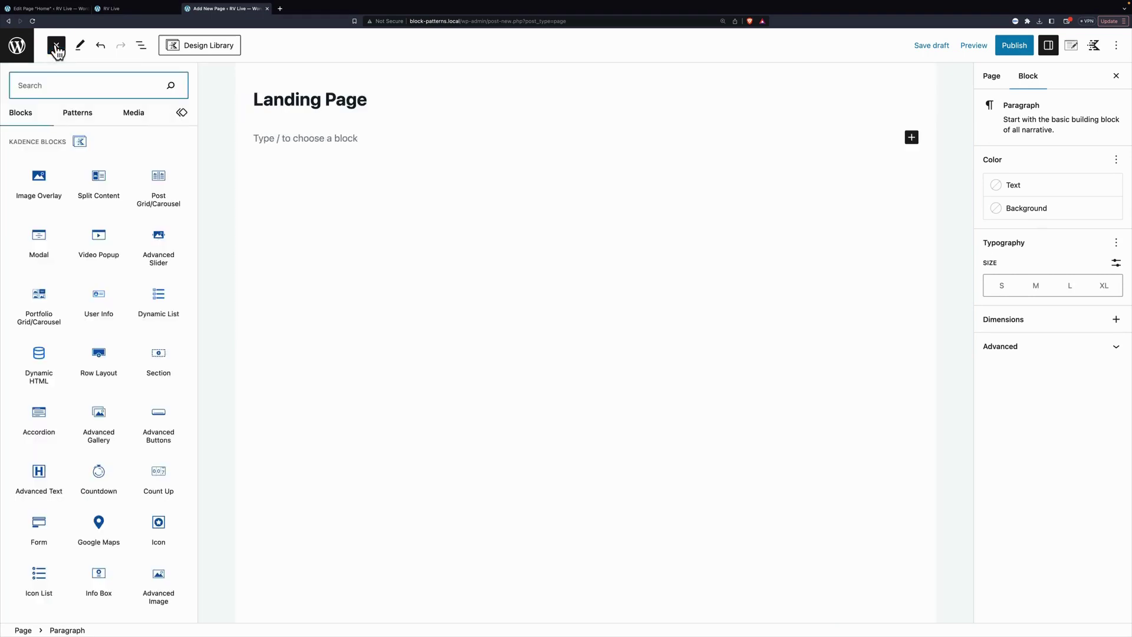
left_click(76, 113)
left_click(61, 153)
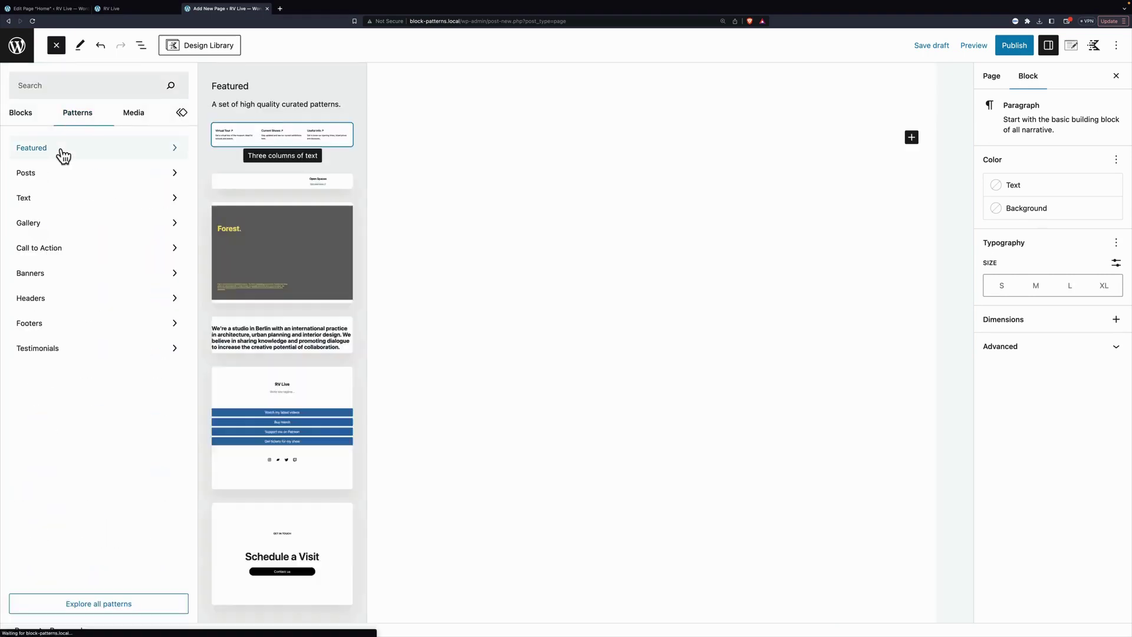
left_click(259, 205)
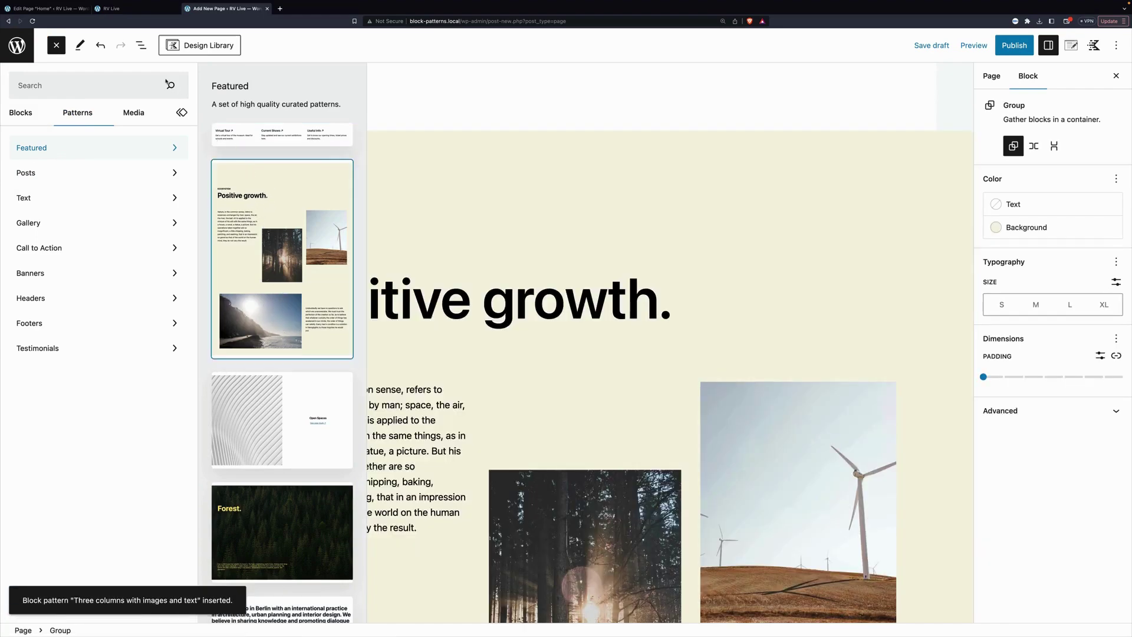
left_click(56, 45)
scroll(578, 260, "down", 10)
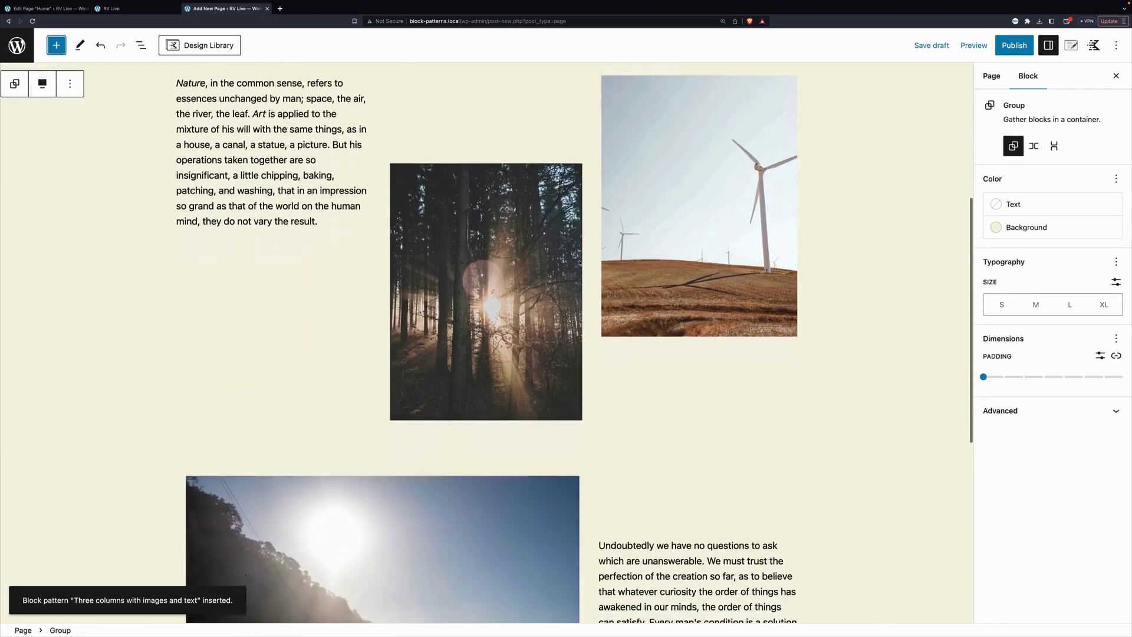
scroll(579, 262, "up", 10)
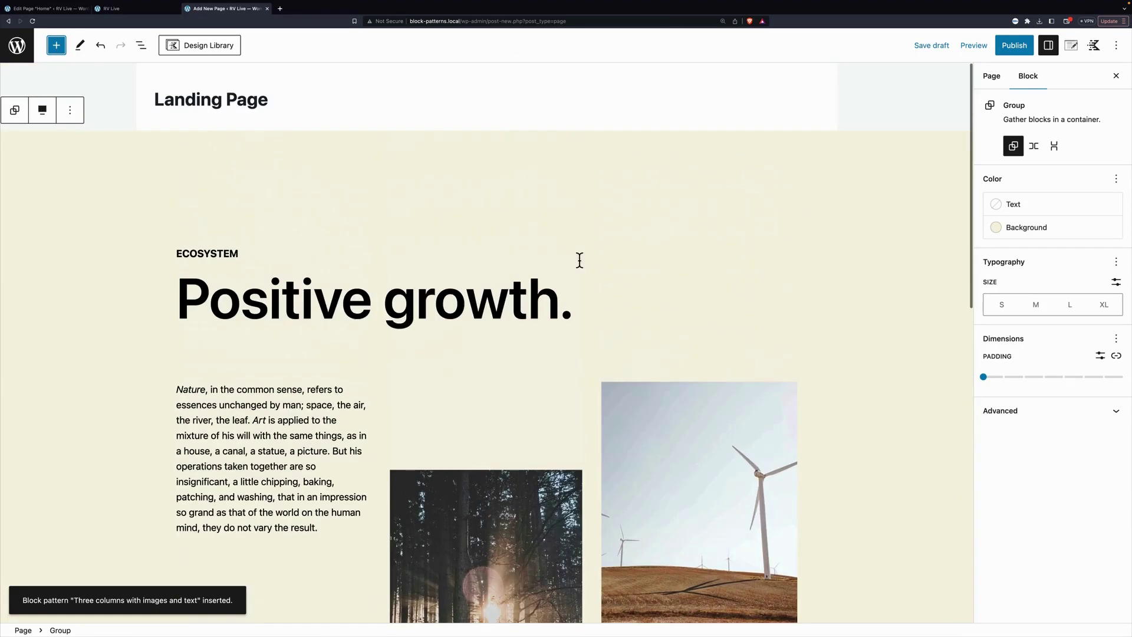
Remove the whole "Positive growth." pattern group from the page
triple_click(519, 286)
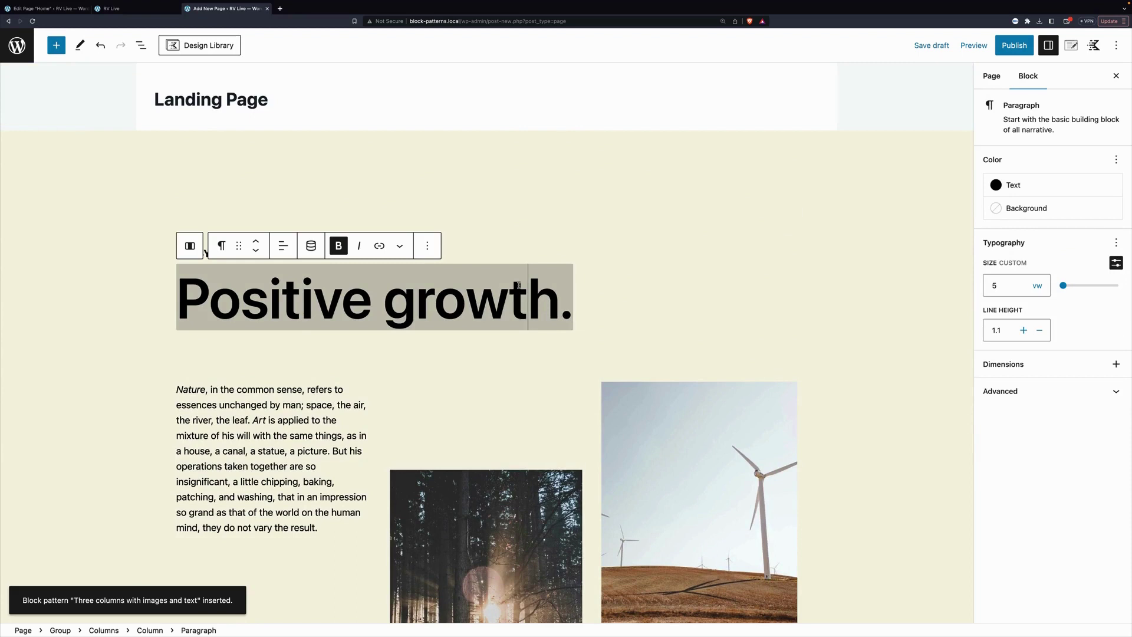
left_click(149, 144)
left_click(69, 110)
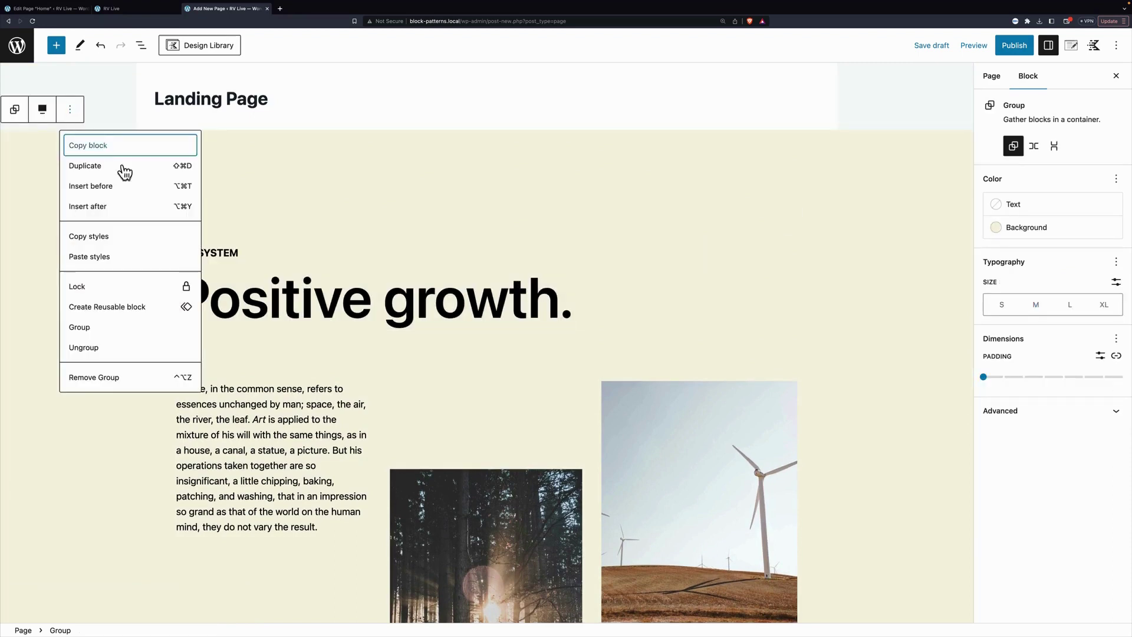
left_click(107, 385)
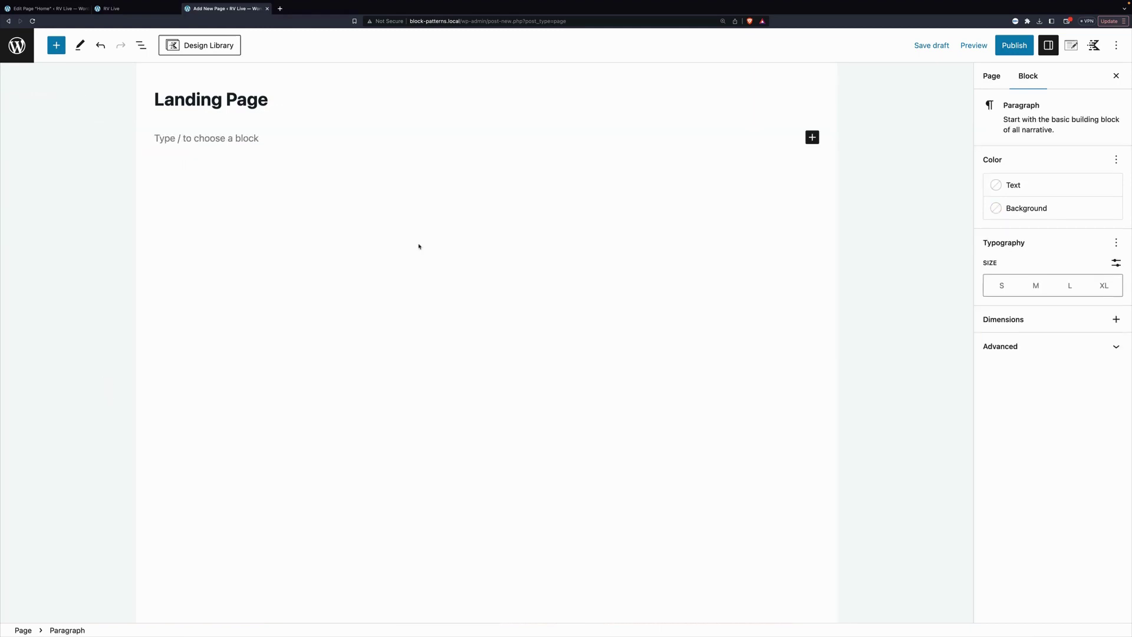
Insert the Hero 16 pattern from the Kadence Design Library's Hero category
left_click(205, 47)
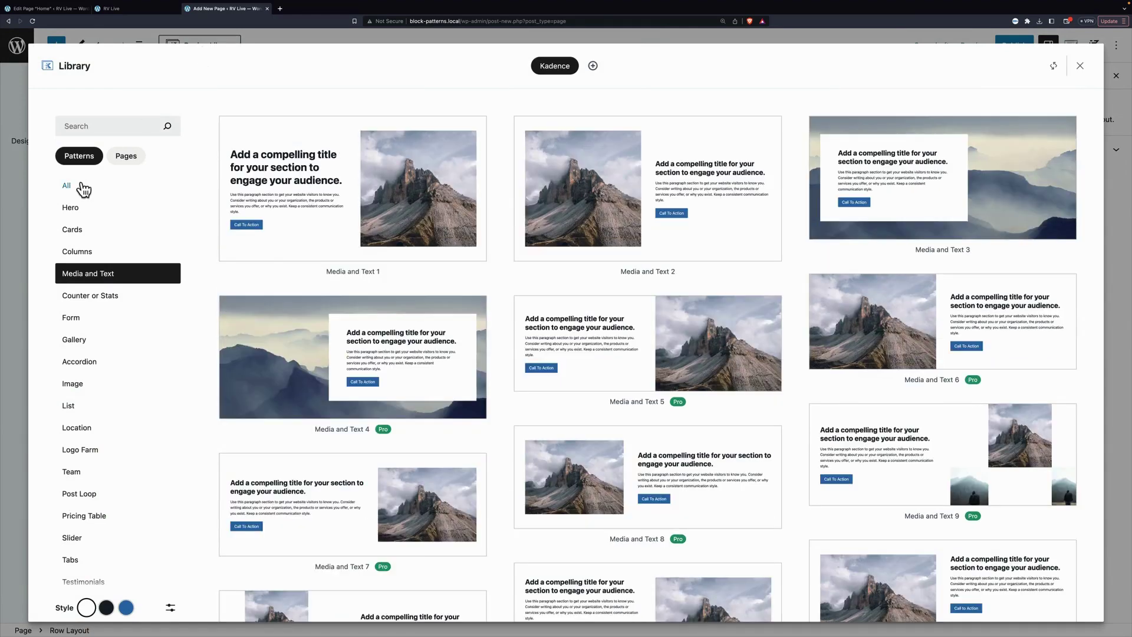
left_click(79, 212)
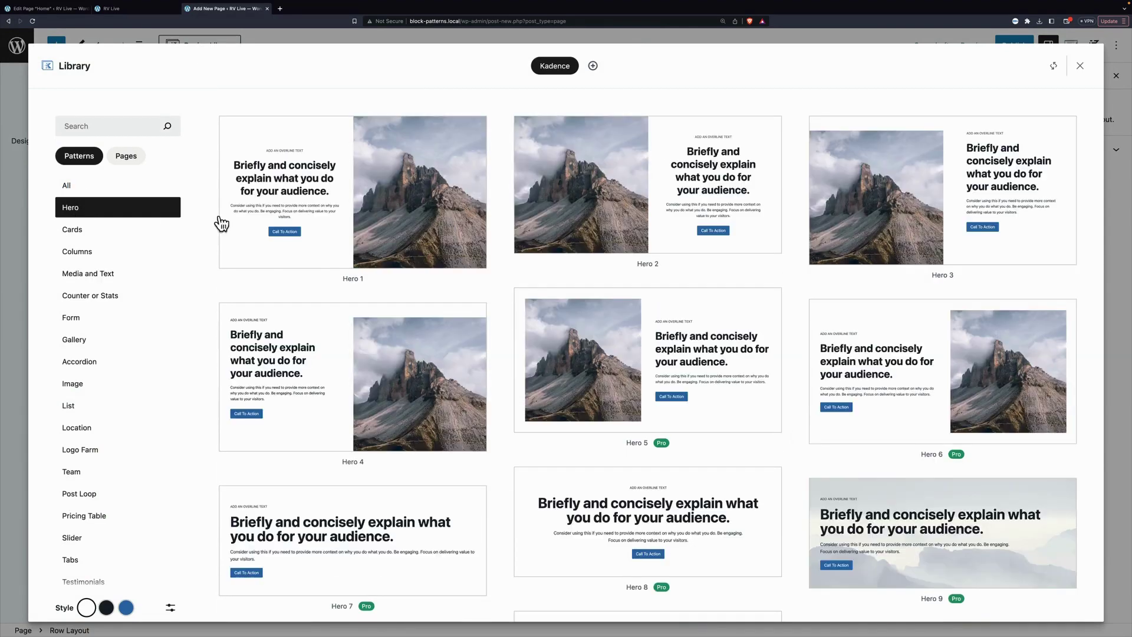
scroll(575, 274, "down", 5)
scroll(574, 280, "down", 6)
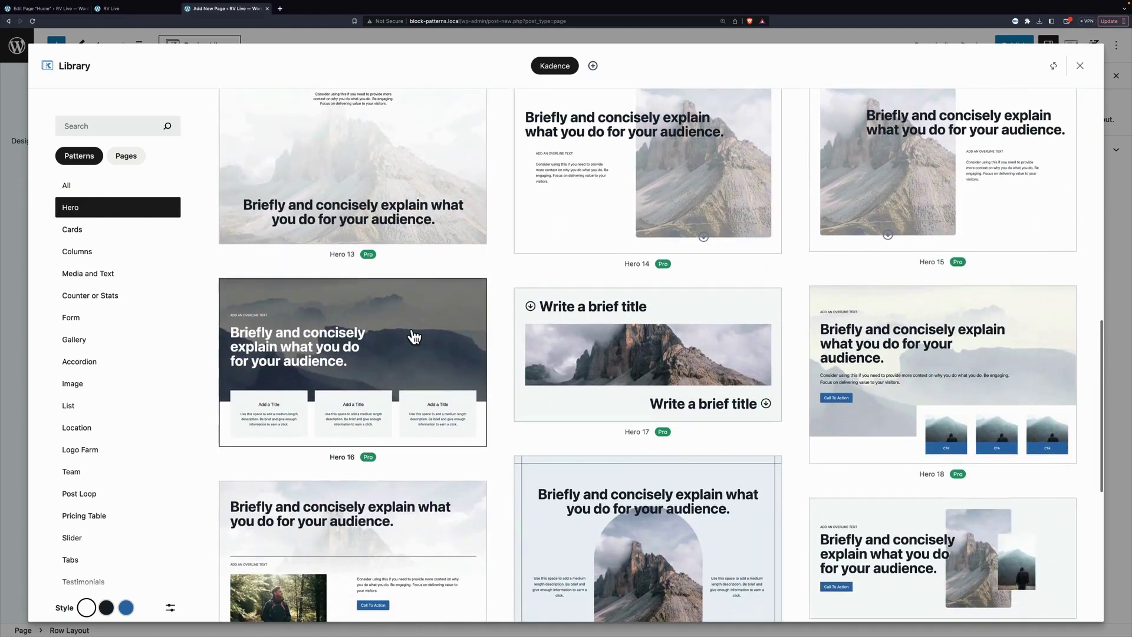
left_click(414, 336)
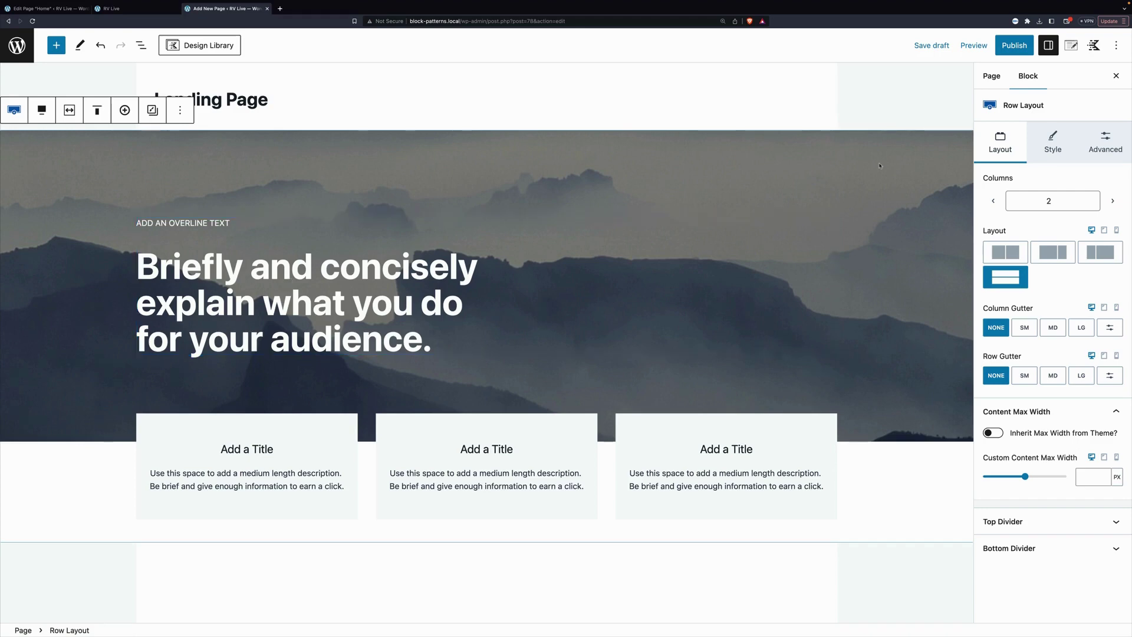
Replace the hero section's background image with the camper-in-a-green-field photo and set its focal point to 48% left, 50% top
left_click(706, 230)
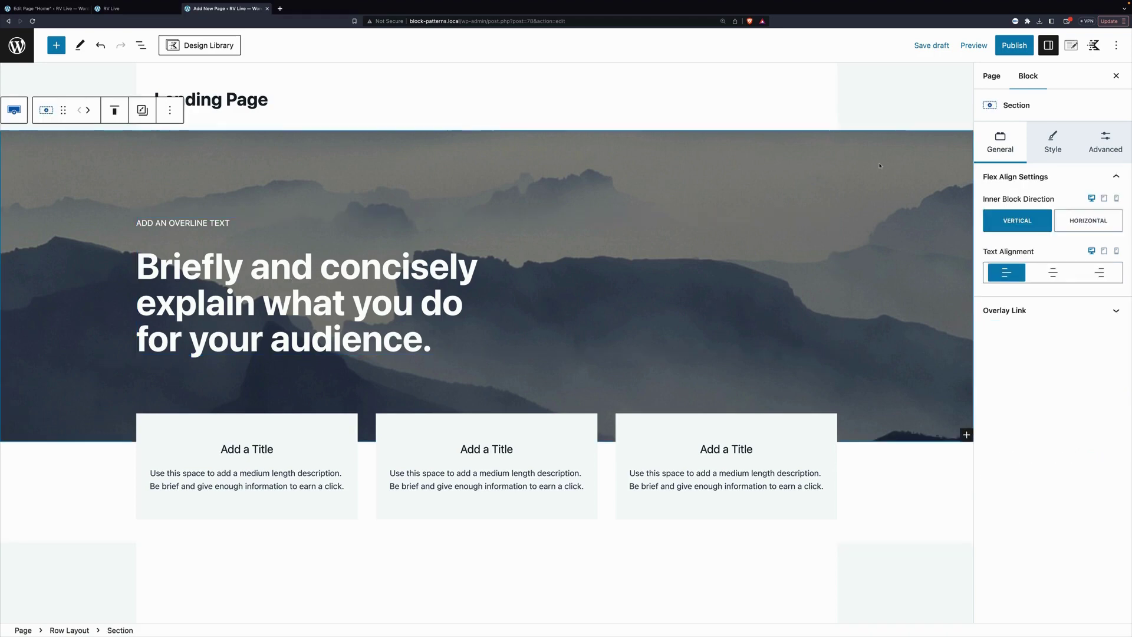
left_click(1047, 152)
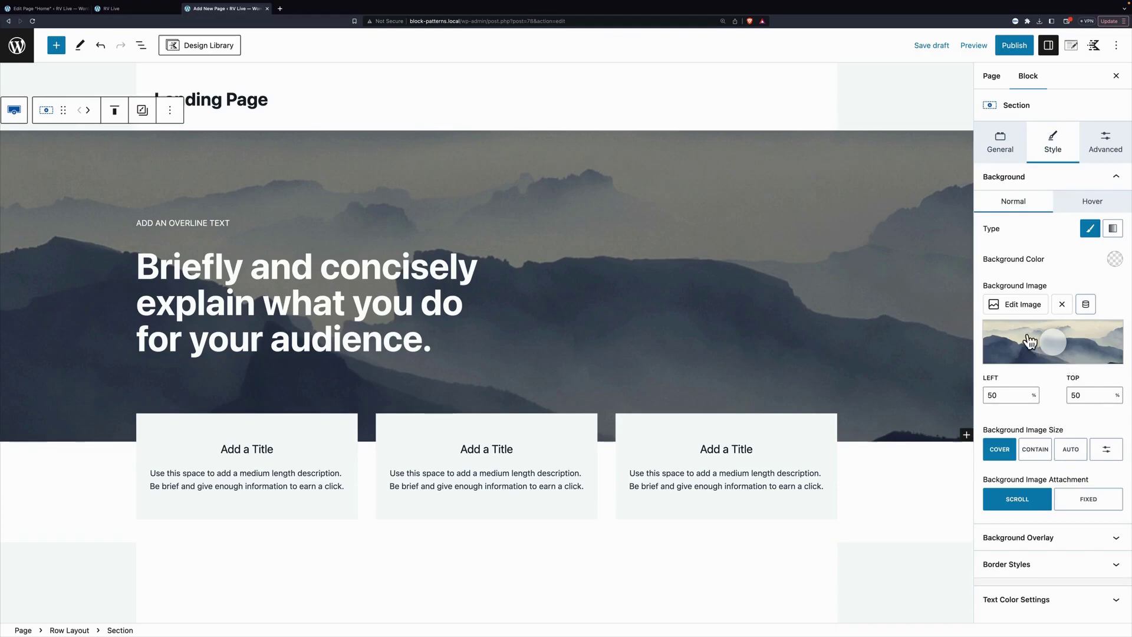
left_click(1015, 304)
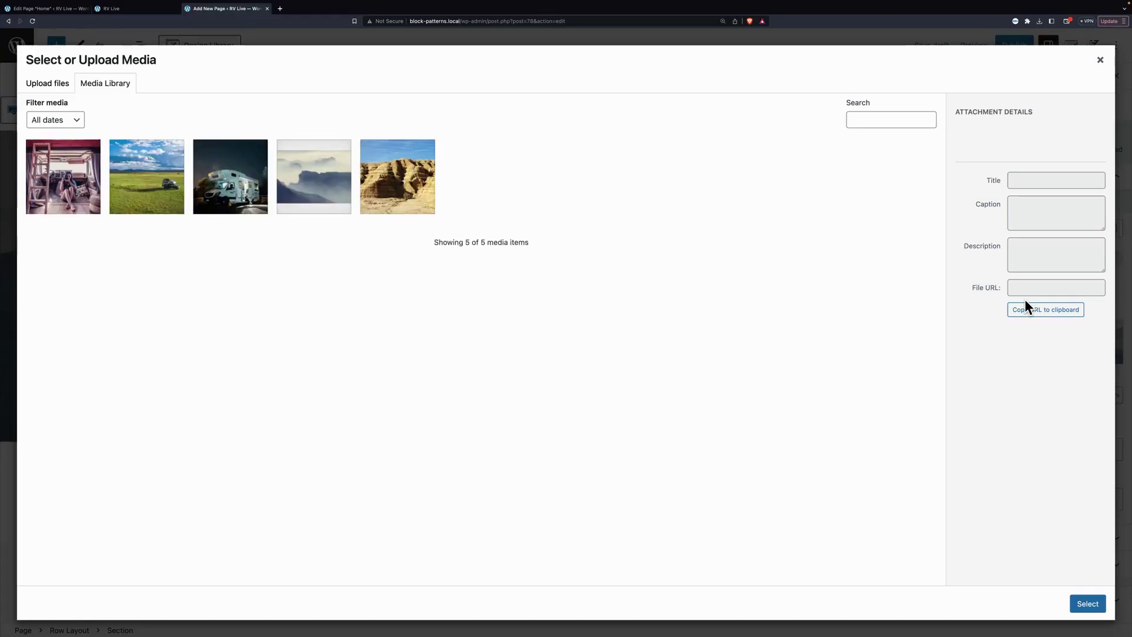
left_click(151, 167)
left_click(1084, 604)
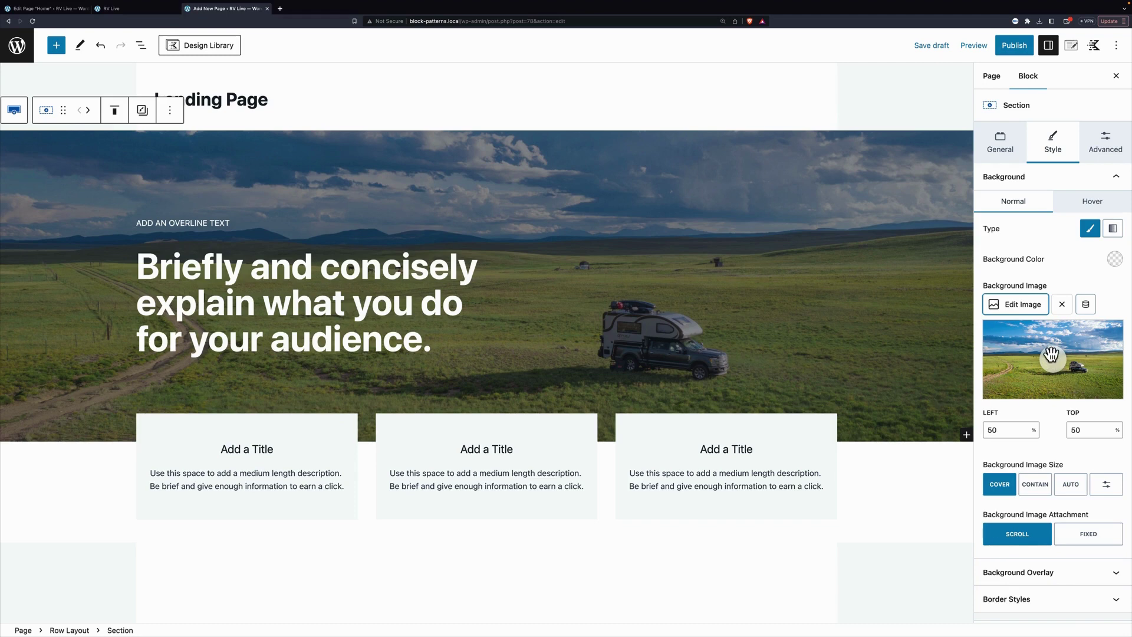
mouse_move(1051, 355)
left_mouse_down()
mouse_move(1051, 332)
mouse_move(1053, 393)
mouse_move(1051, 361)
left_mouse_up()
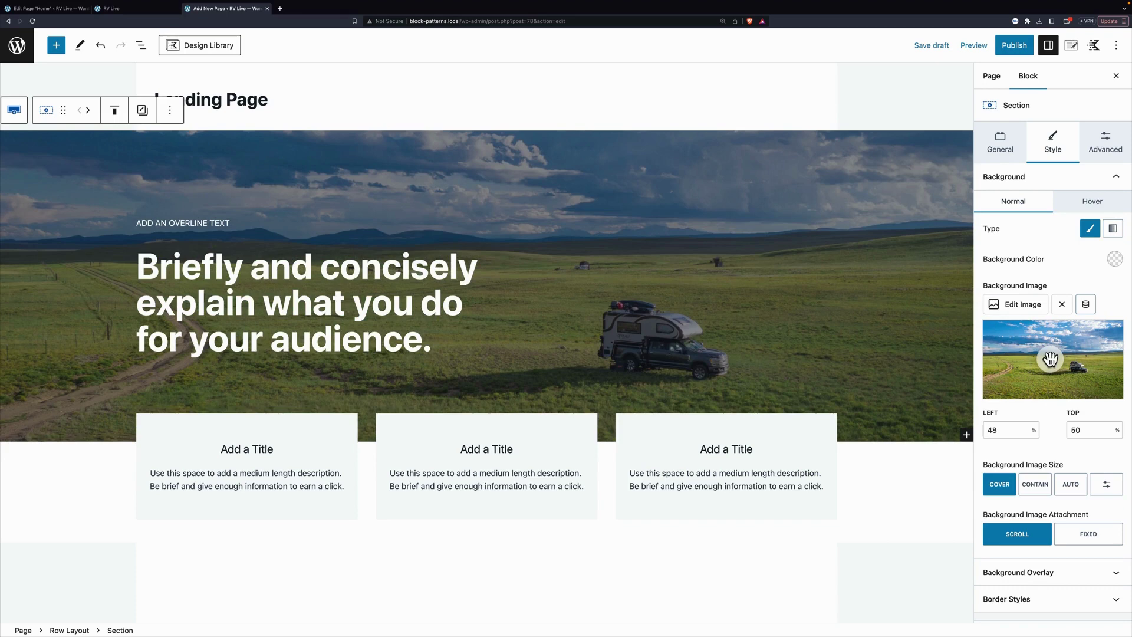
Change the hero overline to "LIVE THE ADVENTURE" and the heading to "RV life allows you to see the world on your terms, in your time."
left_click(212, 223)
type("LIVE TH")
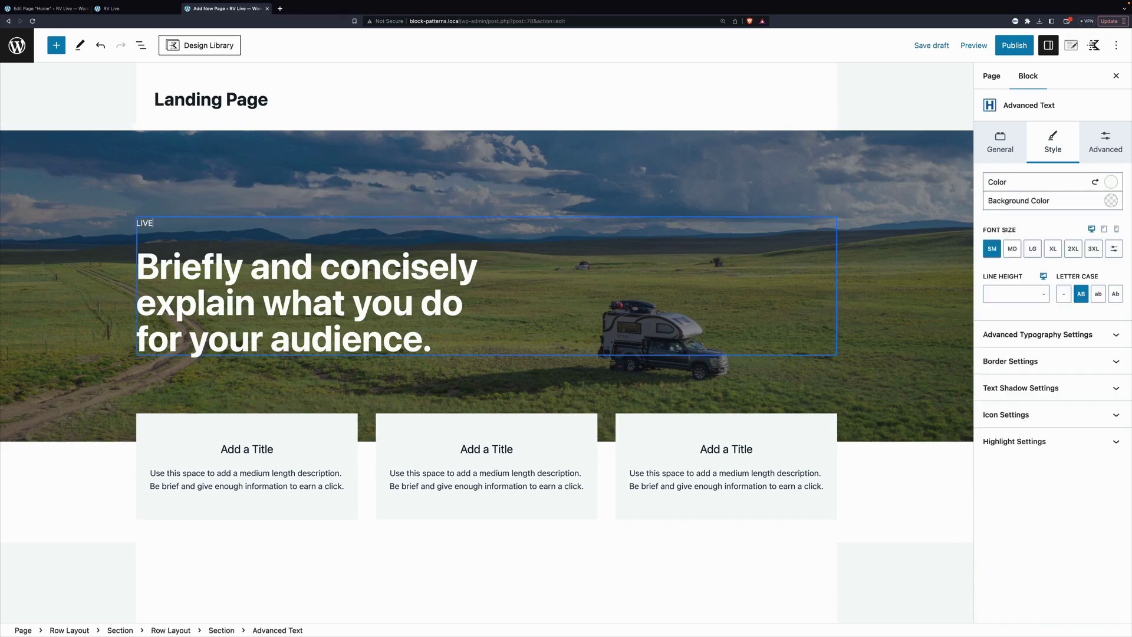
type("E ADVENTURE")
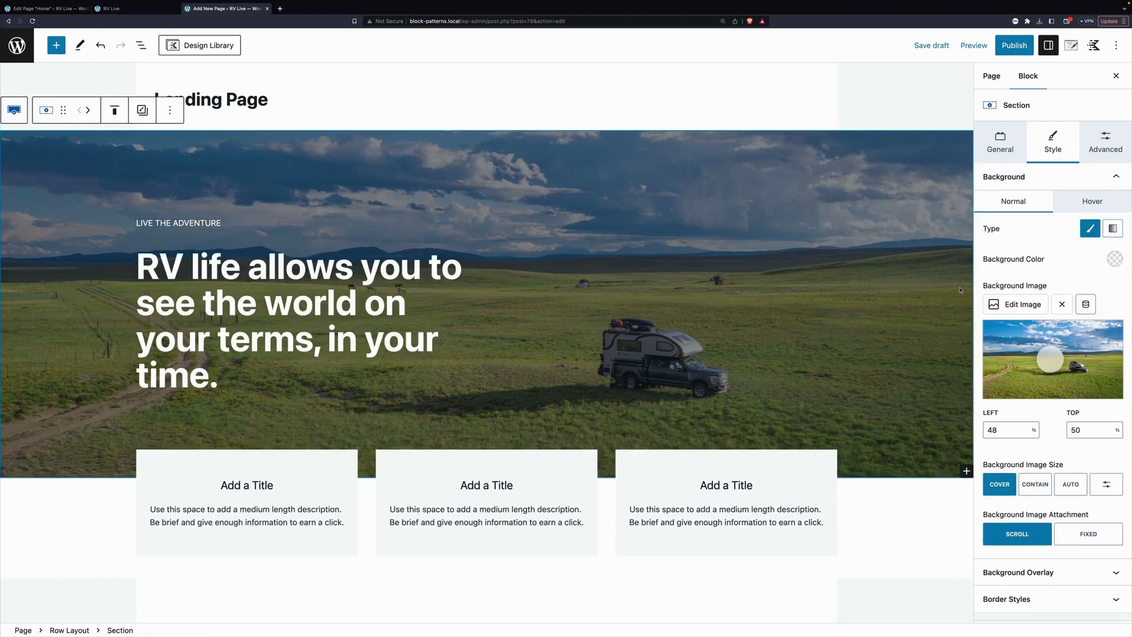
Publish the landing page and view it on the live site
left_click(1011, 47)
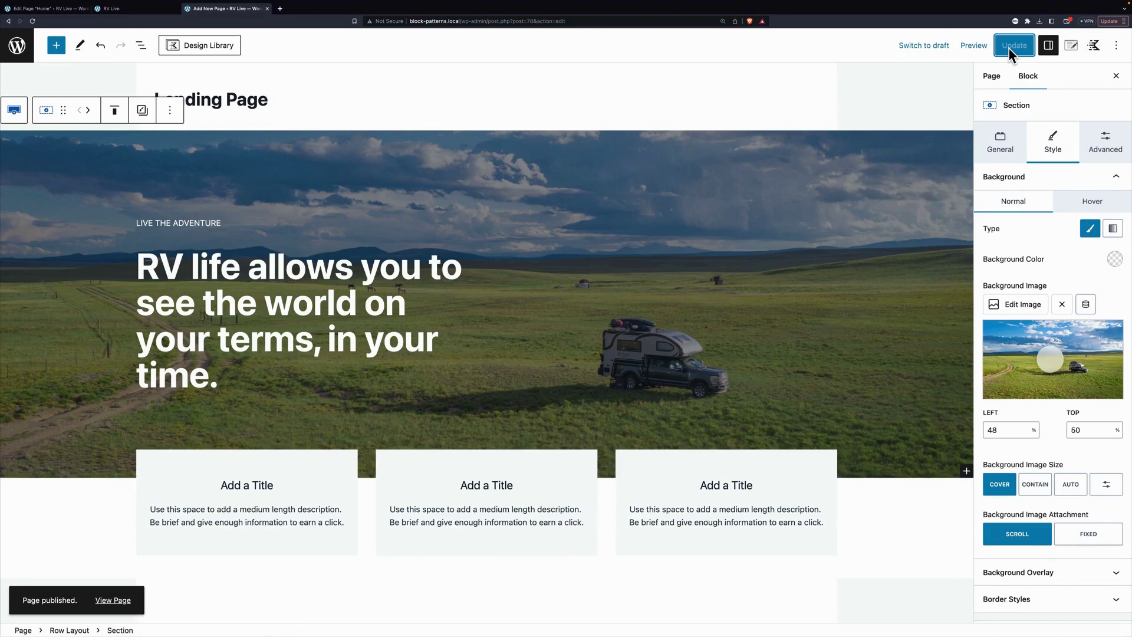
left_click(112, 600)
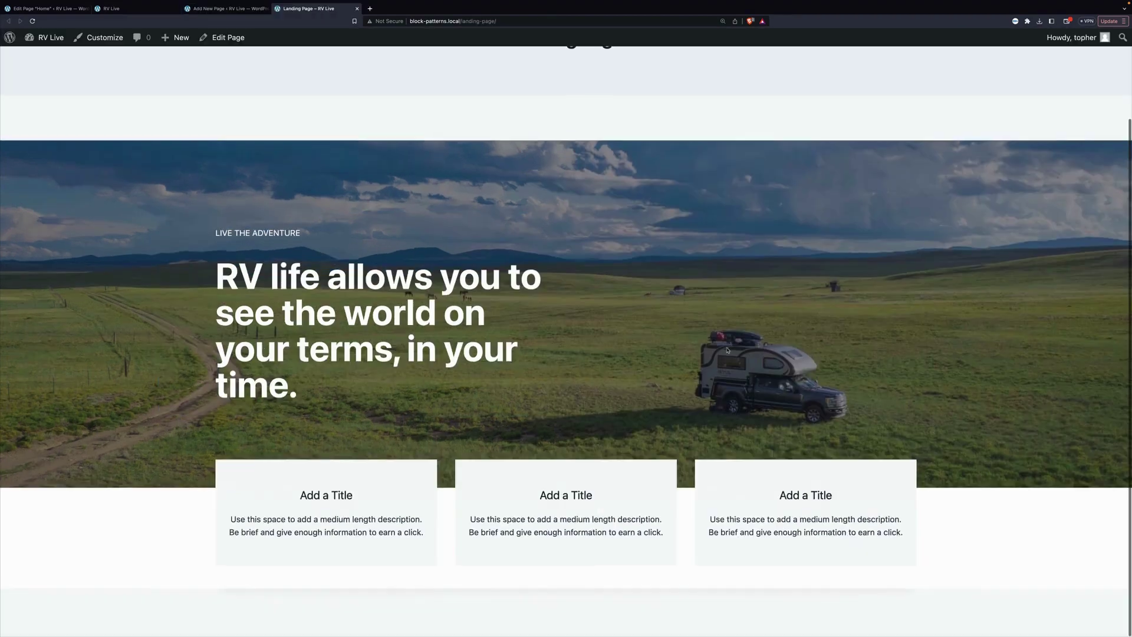
scroll(719, 236, "up", 3)
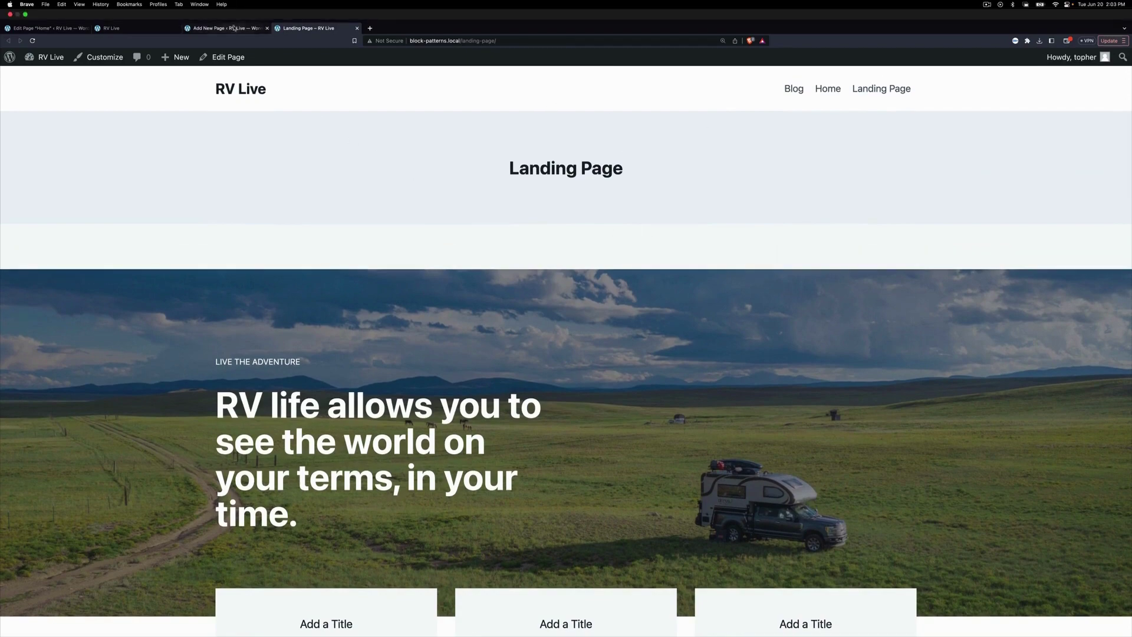
In the page settings, disable the page title and content vertical padding, enable the transparent header, and update the page
left_click(227, 8)
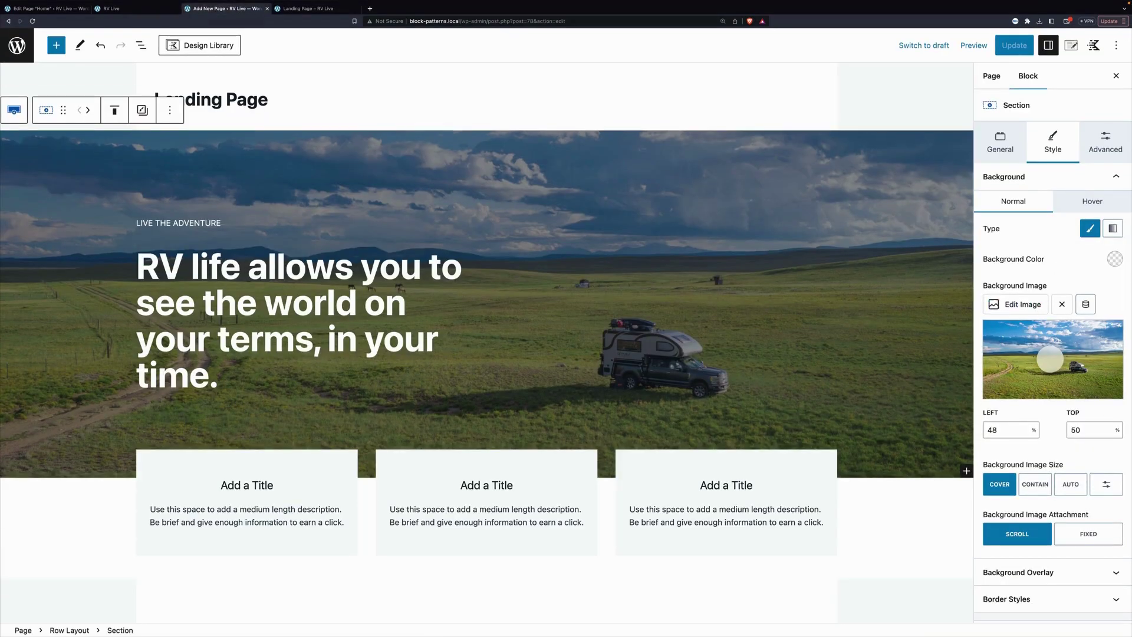
left_click(1071, 46)
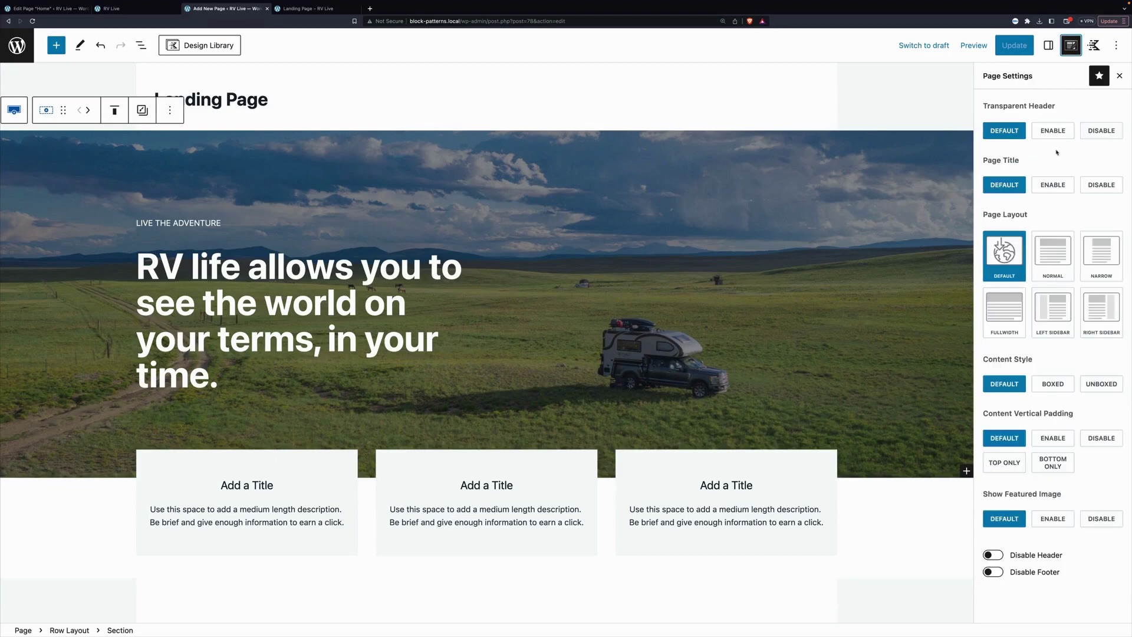
left_click(1101, 186)
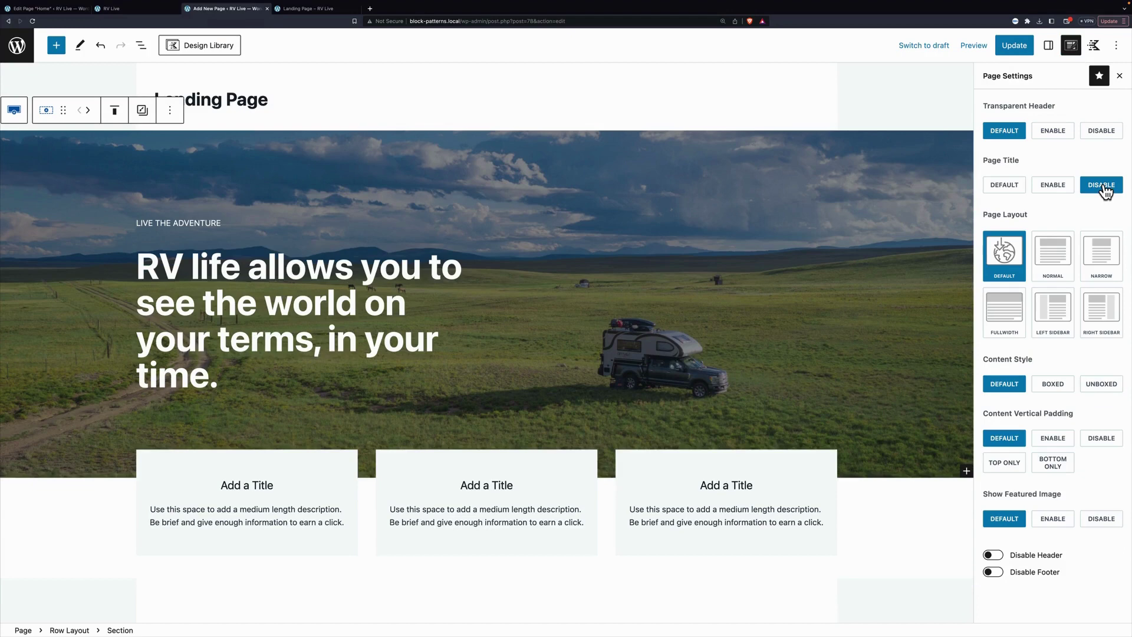
left_click(1045, 132)
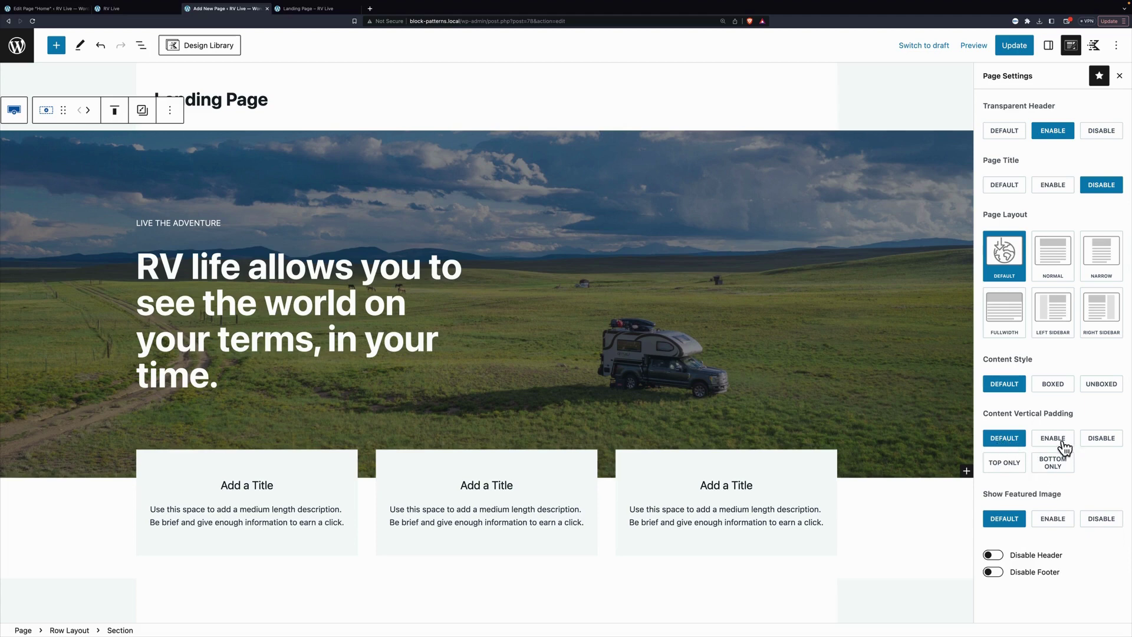
left_click(1113, 447)
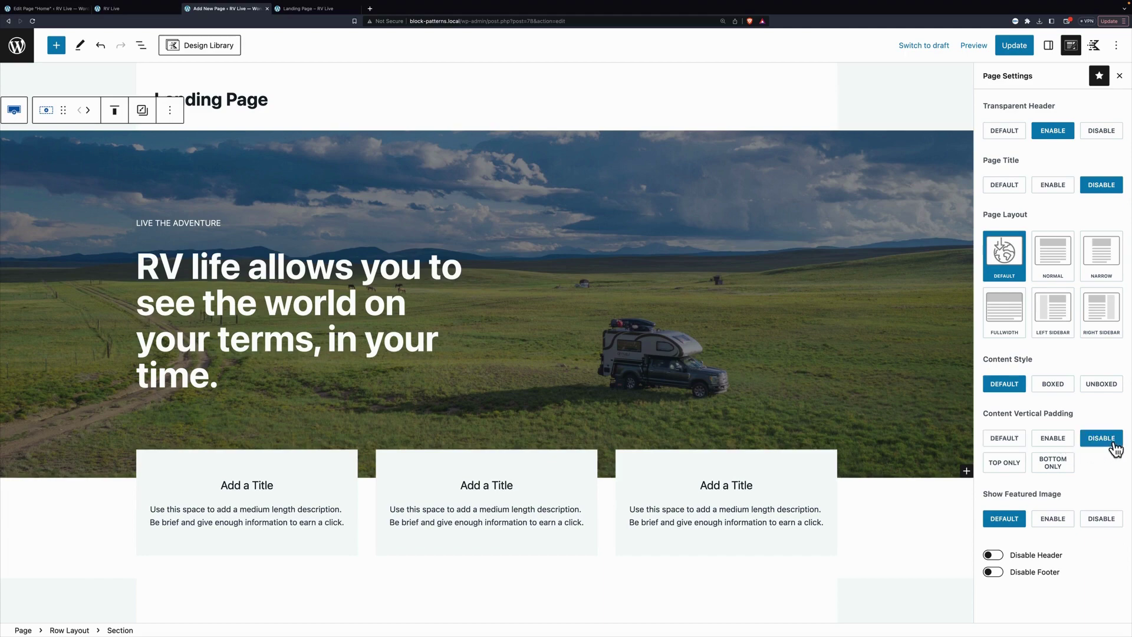
left_click(1015, 46)
Check the site title and navigation links in the live landing page's header, and return to the page editor
left_click(318, 9)
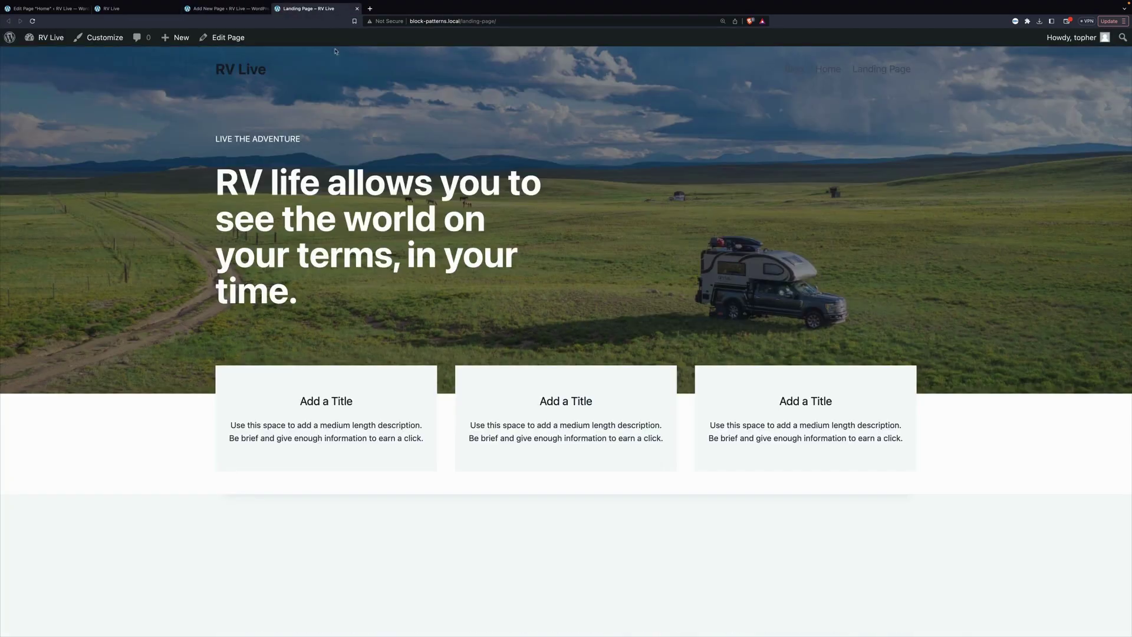
left_click_drag(181, 64, 492, 70)
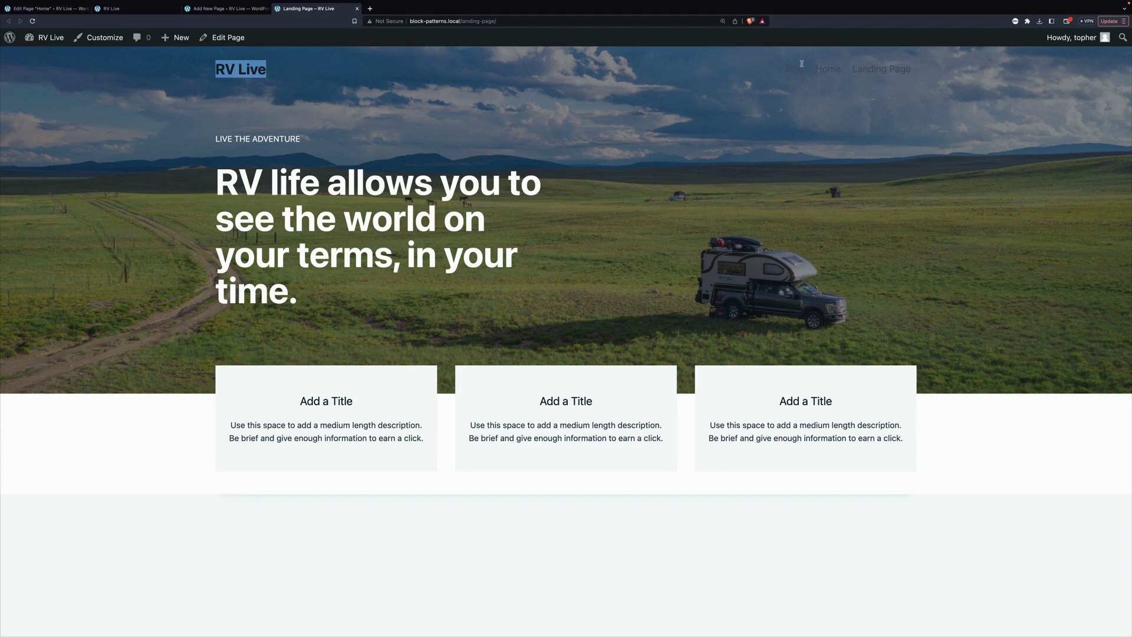
left_click_drag(801, 63, 907, 83)
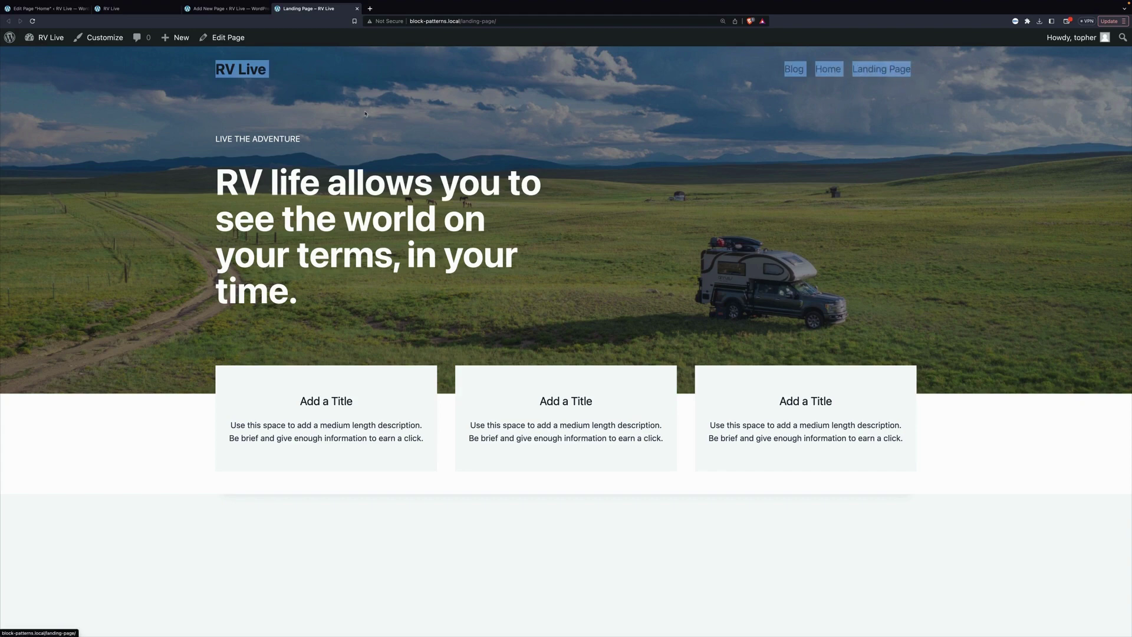
left_click(304, 71)
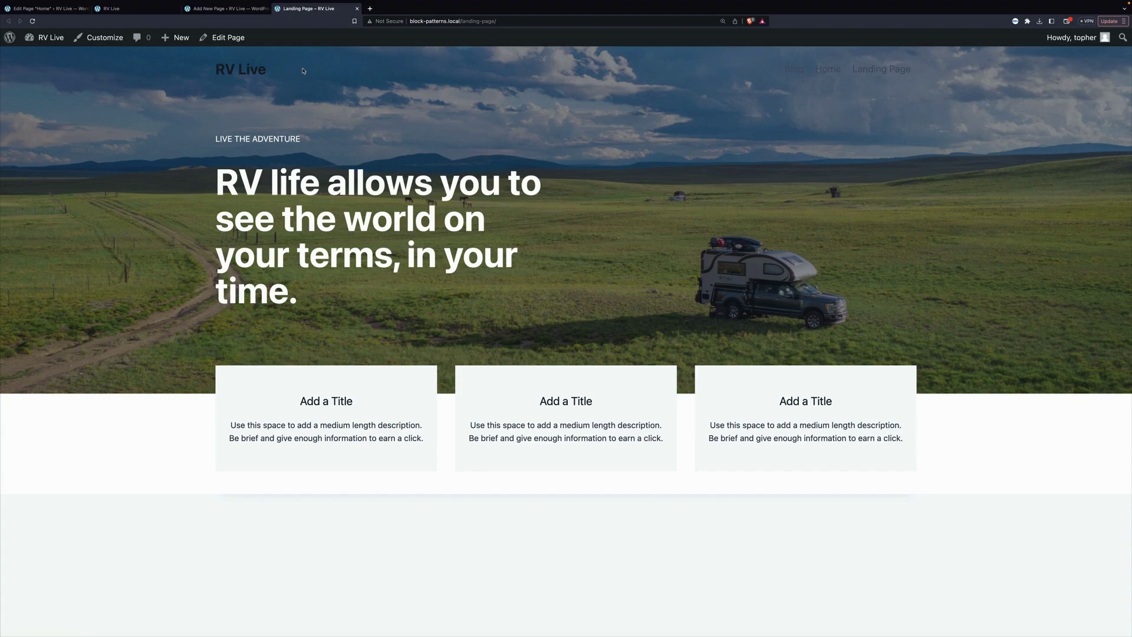
left_click(215, 10)
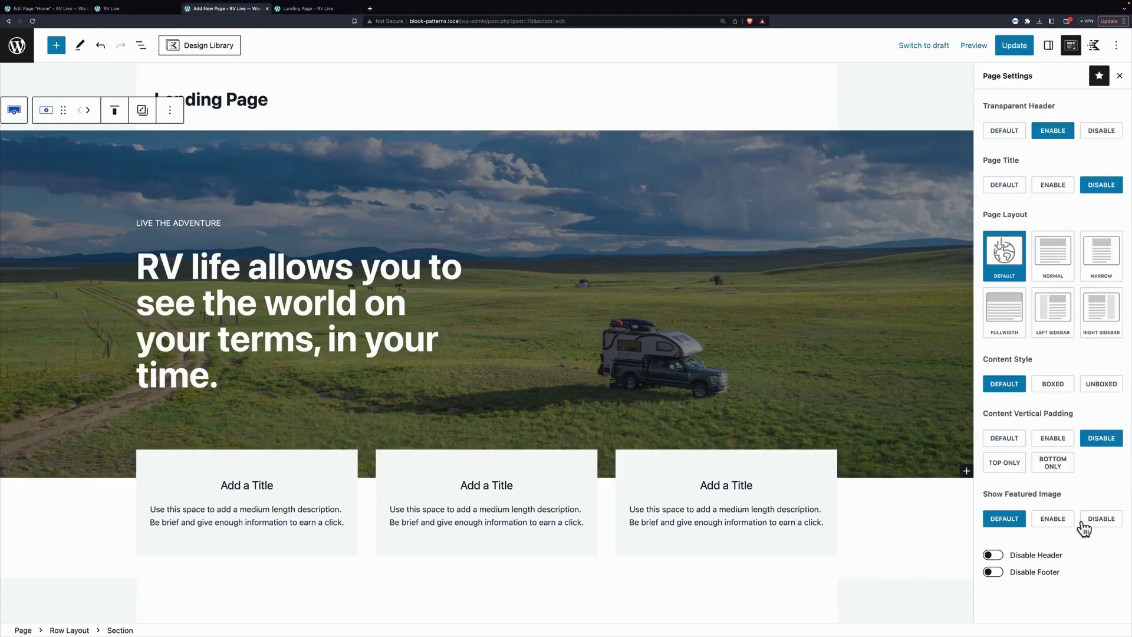
Disable the header in the page settings, update the page, and reload the live landing page
left_click(993, 558)
left_click(306, 10)
key("super+r")
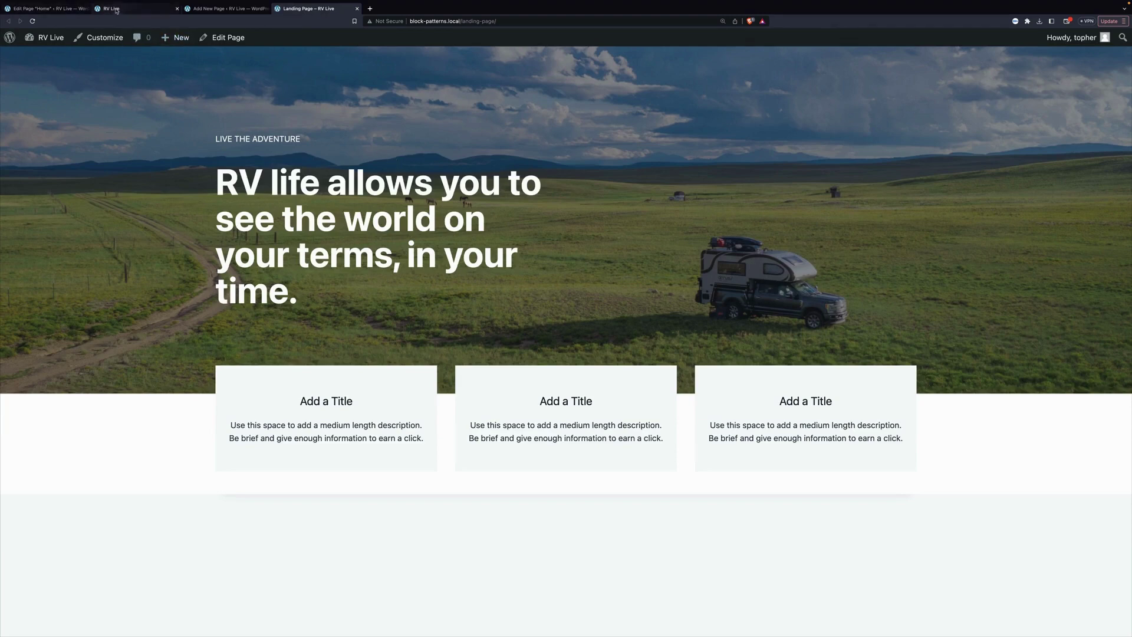
Review the feature cards' color and text on the RV Live reference page, and return to the landing page editor
left_click(112, 9)
left_click(381, 407)
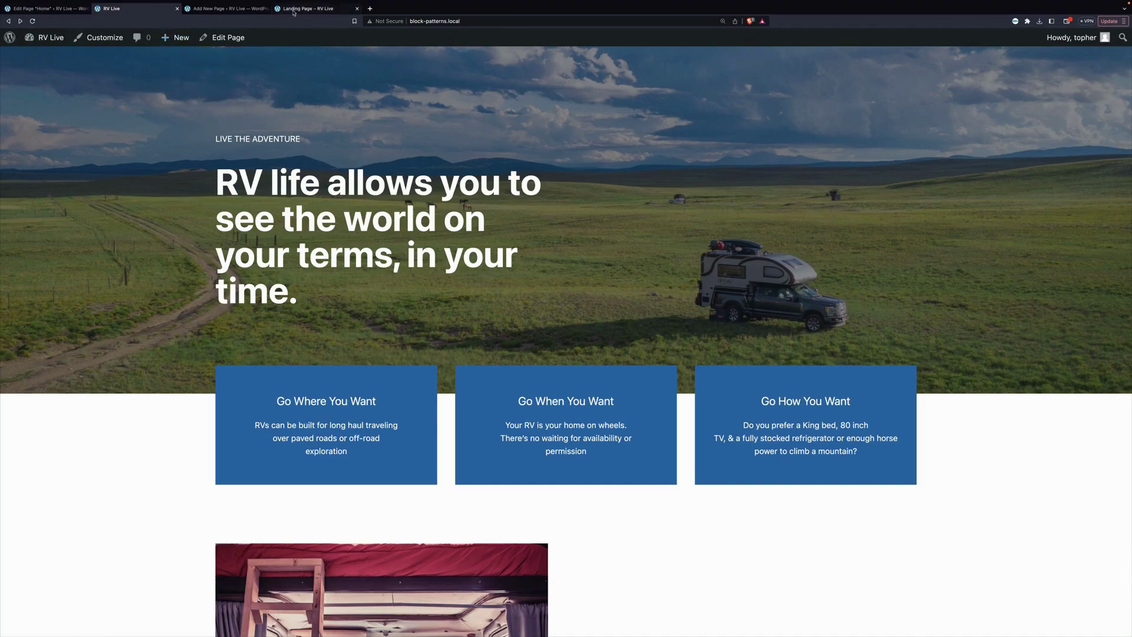
left_click(235, 9)
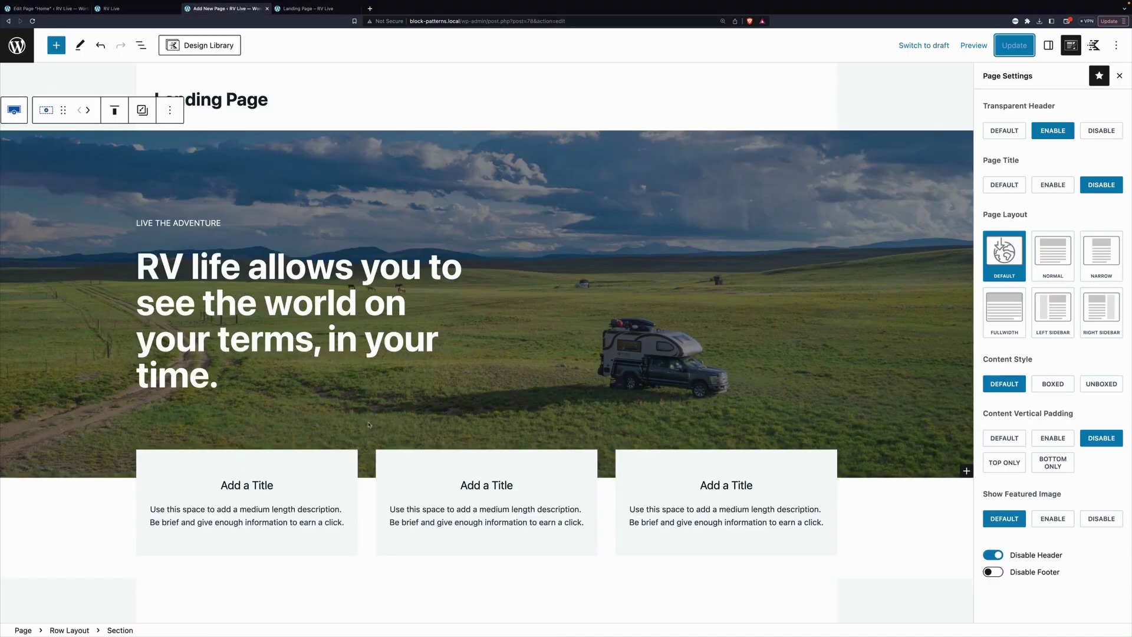
Set the background color of the first card's section below the hero to the blue accent color 2B6CB0
left_click(345, 460)
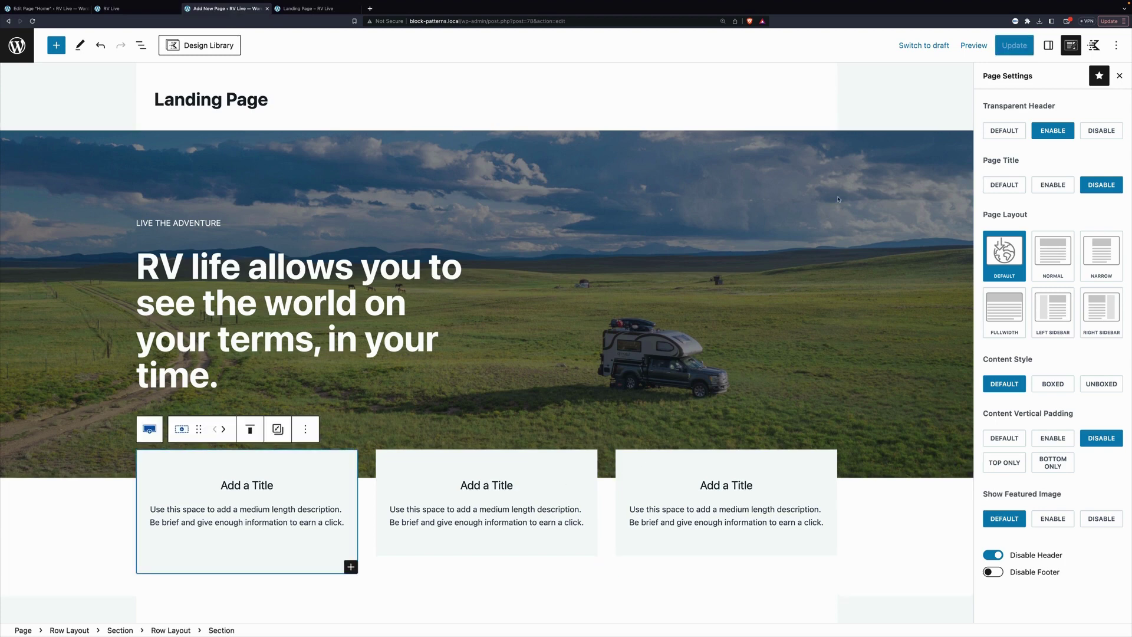
left_click(1048, 45)
left_click(1049, 143)
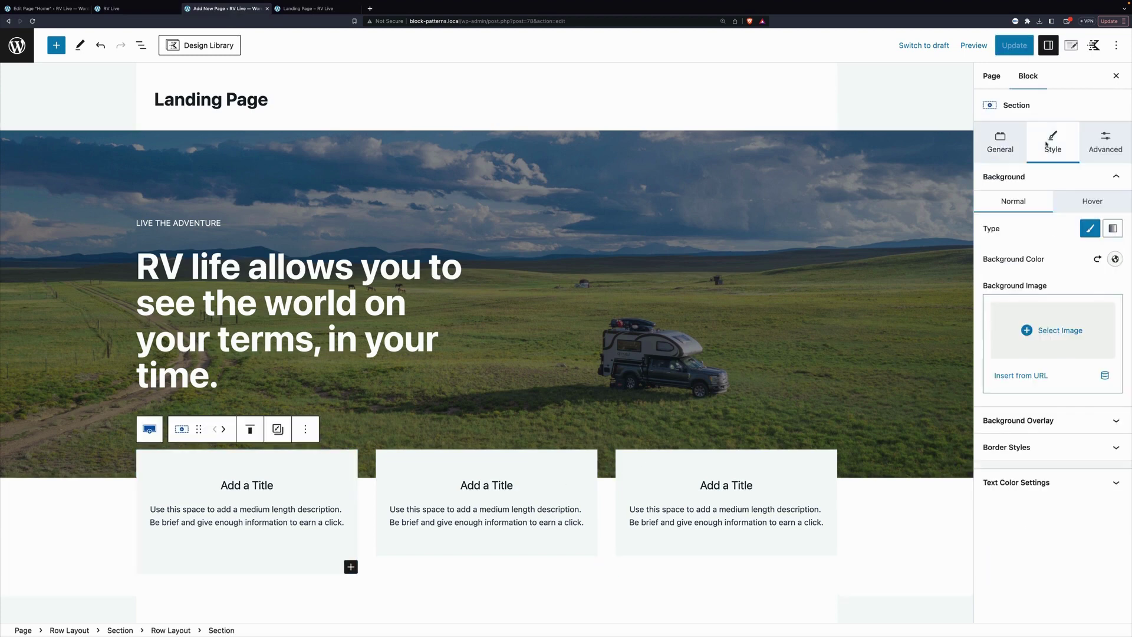
left_click(1114, 259)
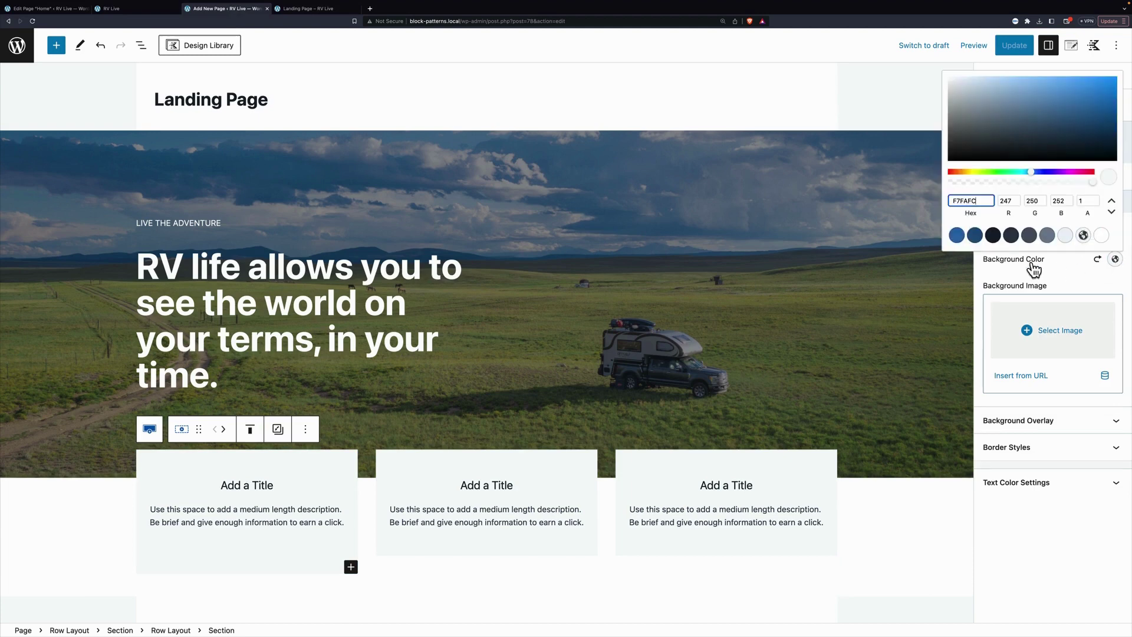
left_click(958, 236)
Set the middle card section's background color to the blue accent color 2B6CB0
left_click(486, 536)
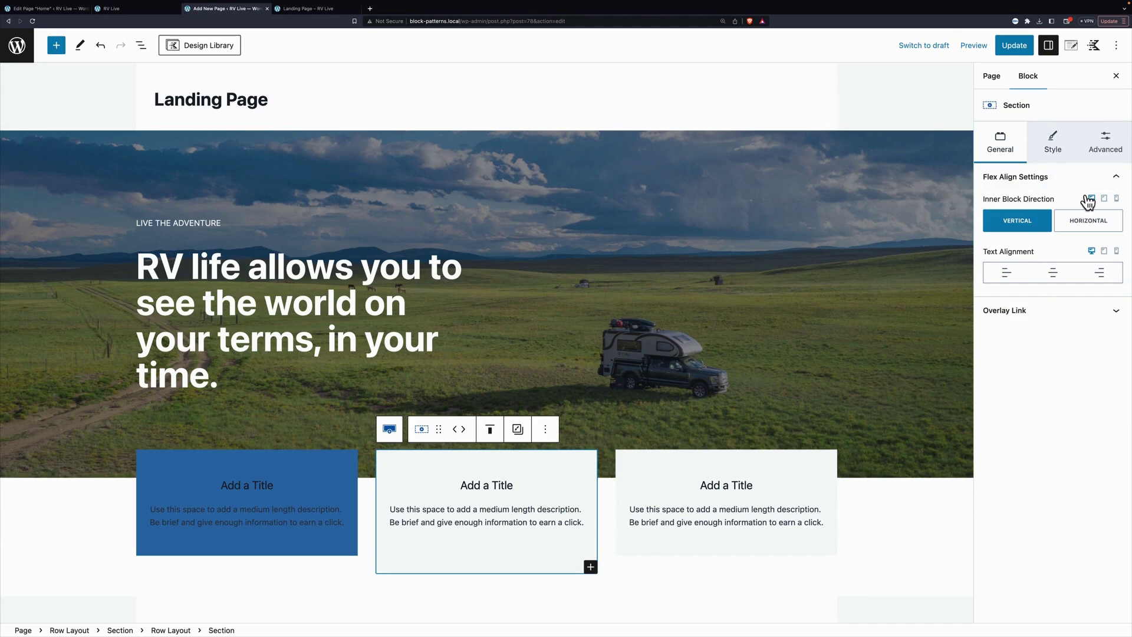
left_click(1052, 144)
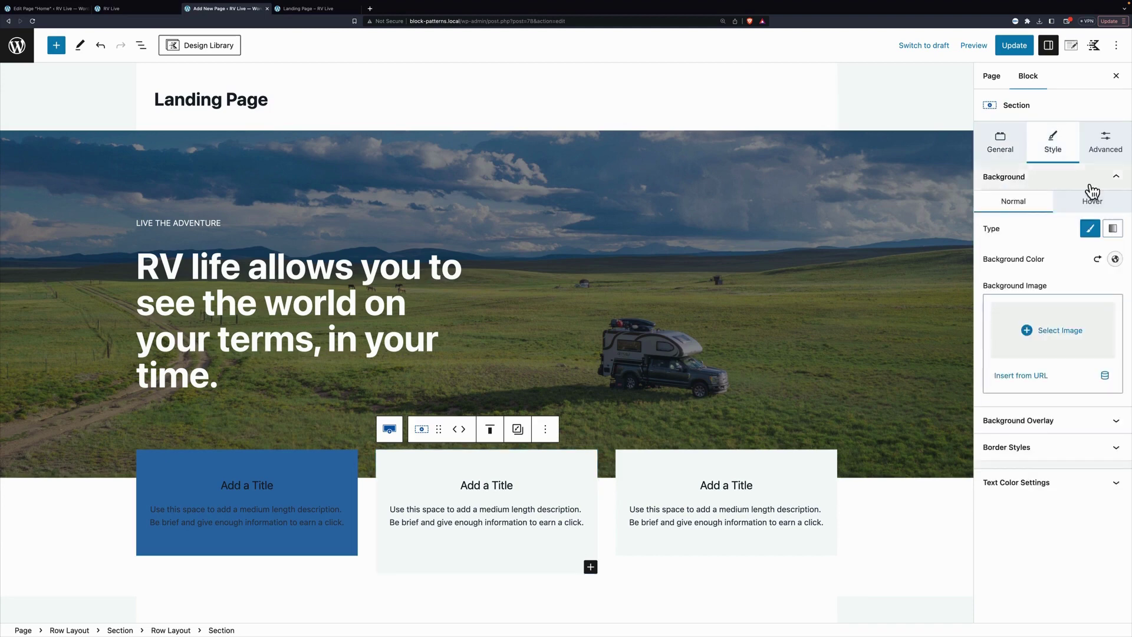
left_click(1114, 259)
left_click(975, 236)
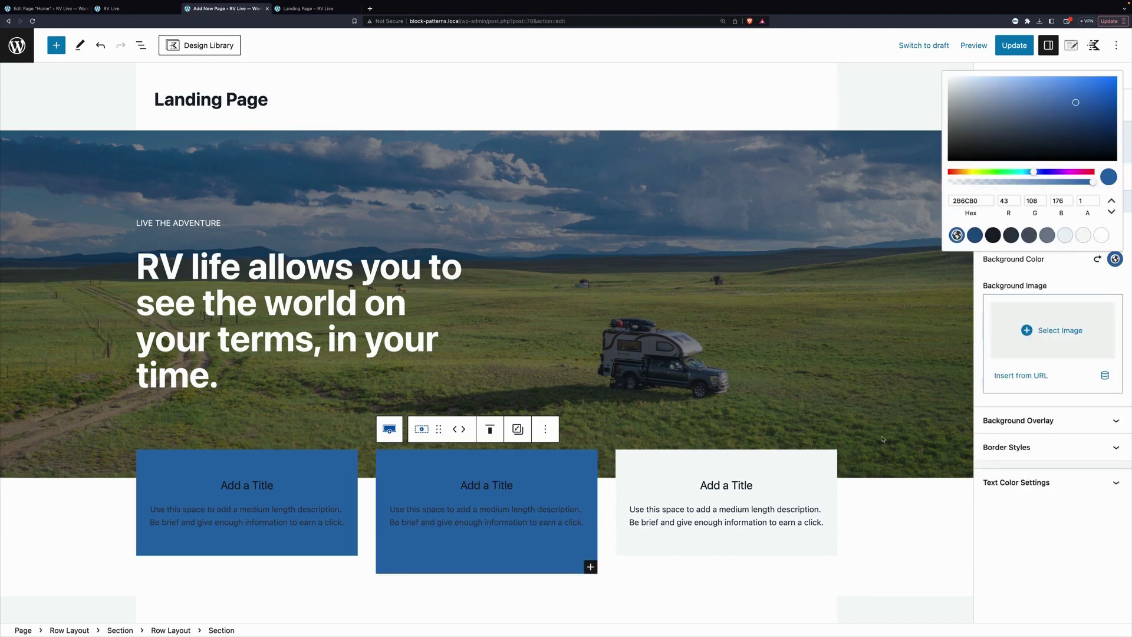
Set the third card section's background color to the blue accent color 2B6CB0
left_click(824, 461)
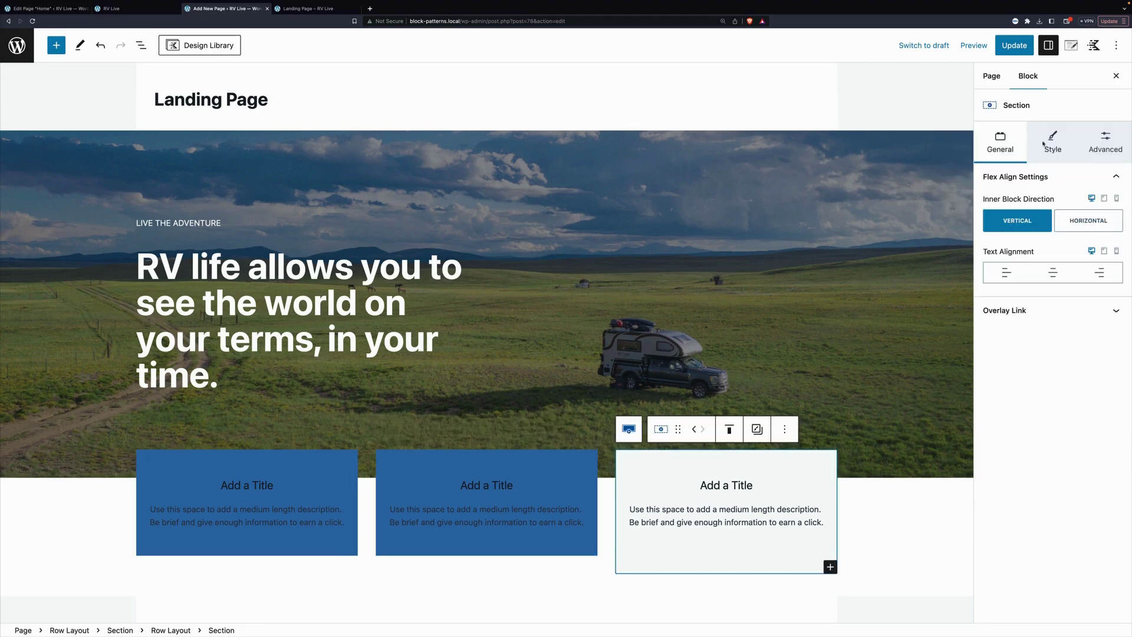
left_click(1052, 145)
left_click(1115, 259)
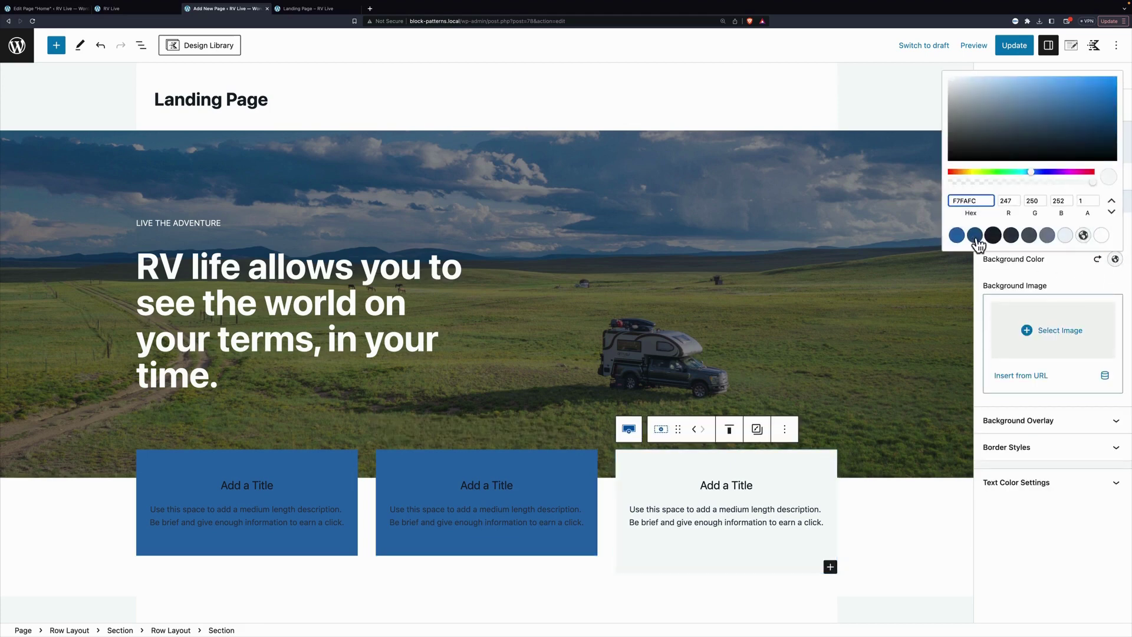
left_click(956, 236)
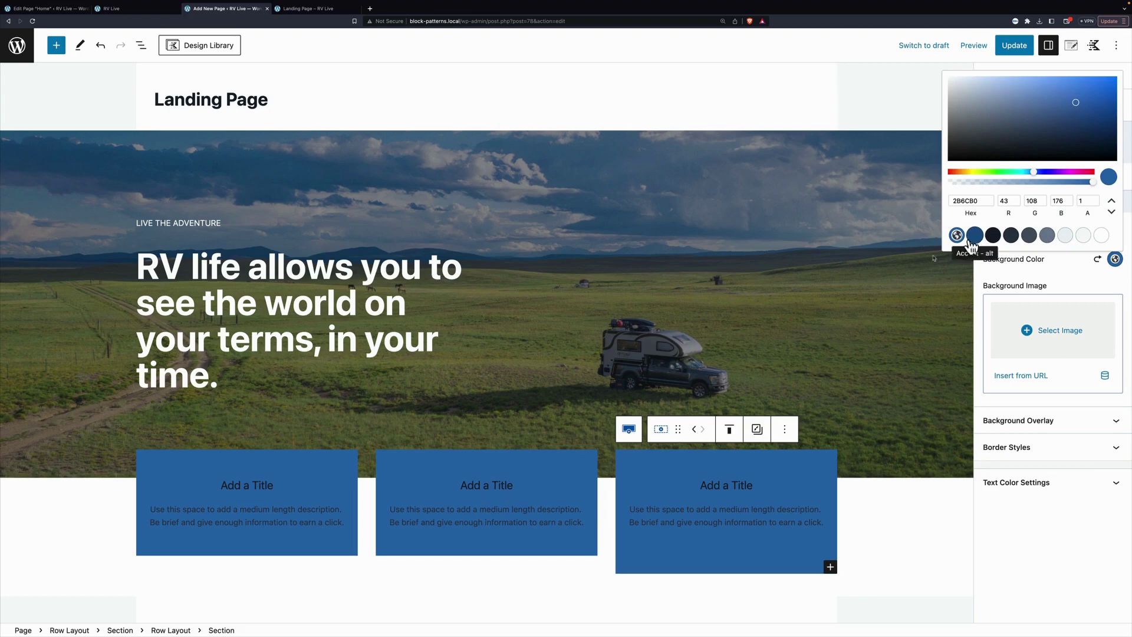
Change the text color of the first card's title to white (FFFFFF)
left_click(230, 485)
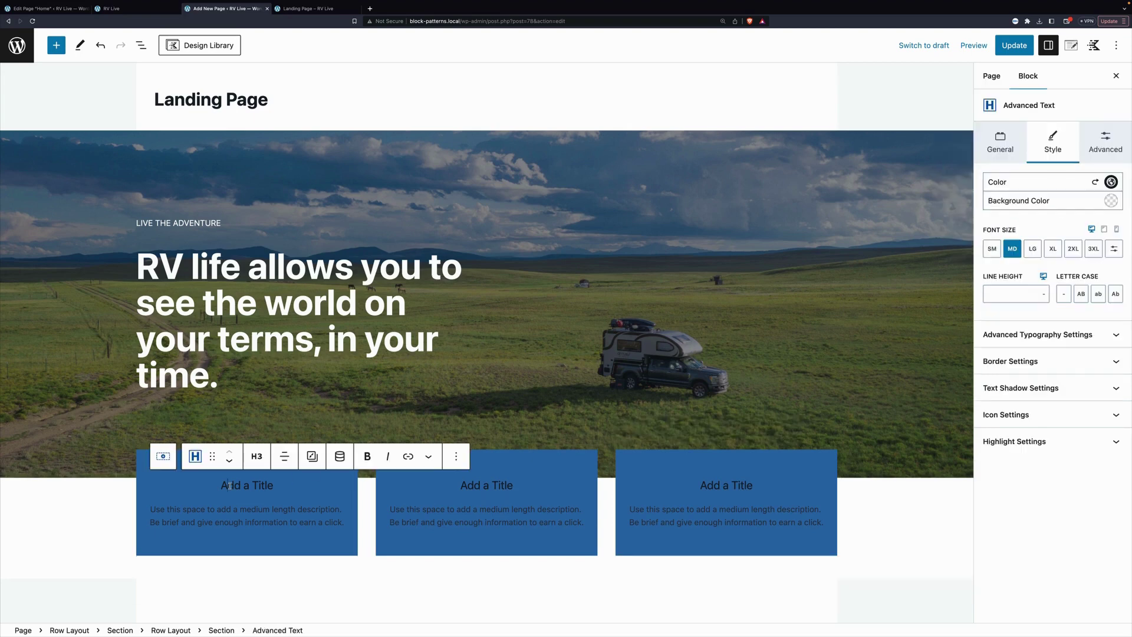
left_click_drag(229, 485, 260, 485)
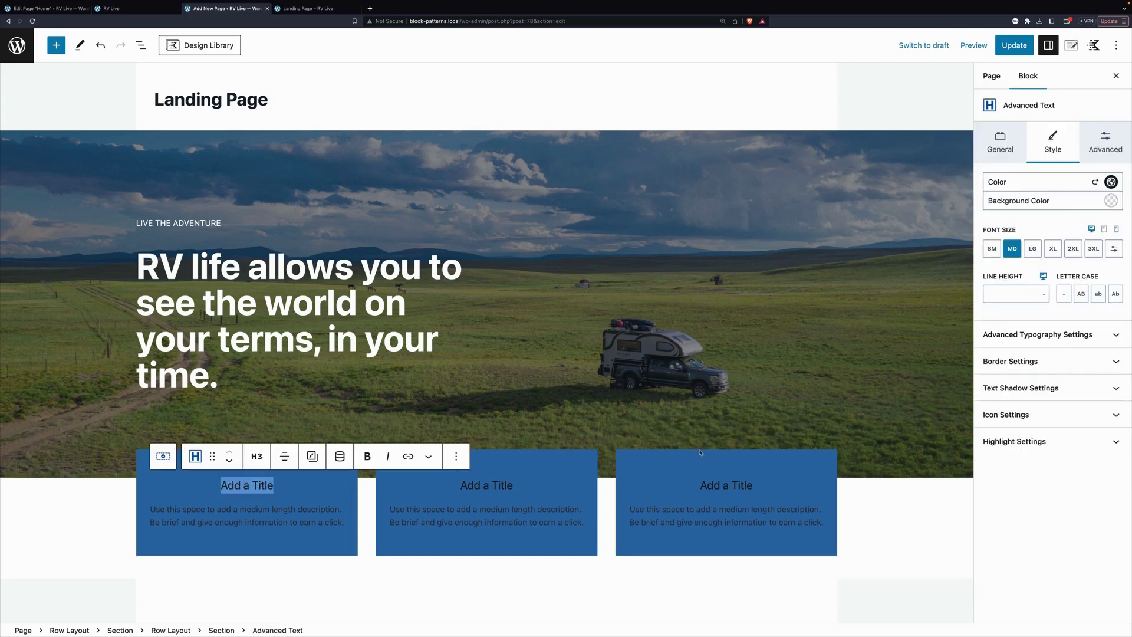
left_click(1110, 182)
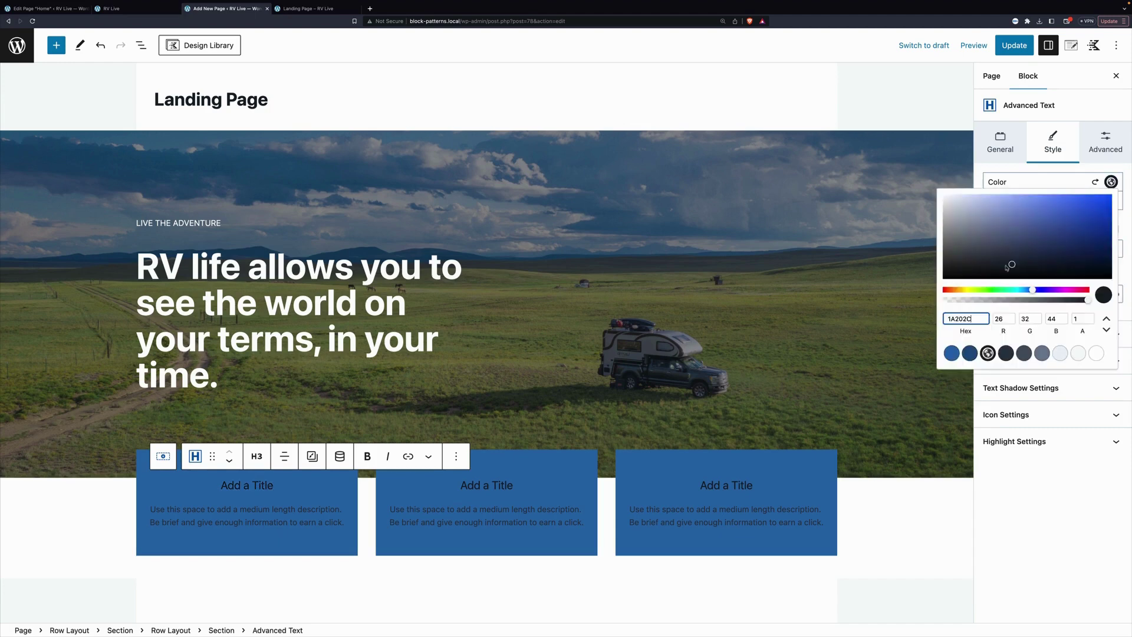
left_click(1095, 353)
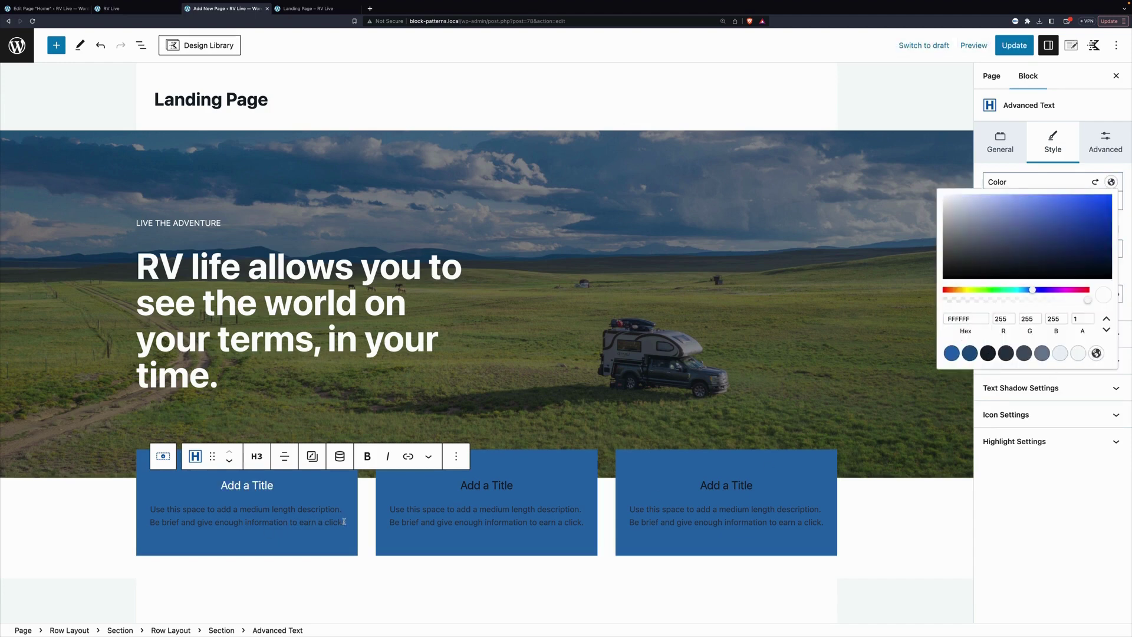
Change the text color of the first card's description to white (FFFFFF)
left_click_drag(340, 521, 150, 510)
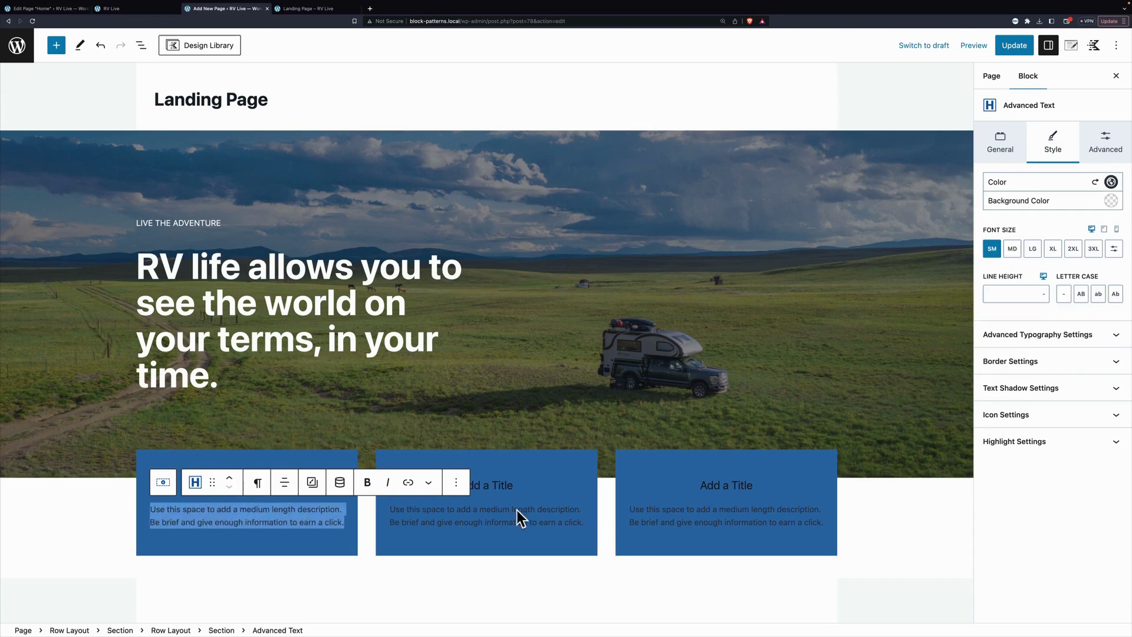
left_click(1111, 181)
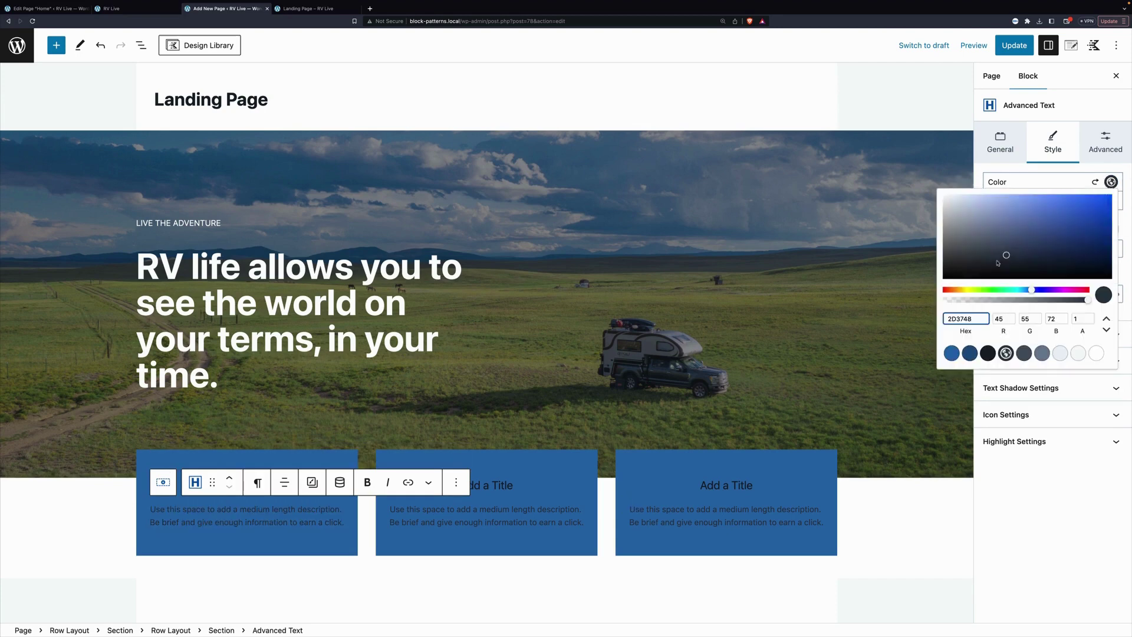
left_click(1096, 353)
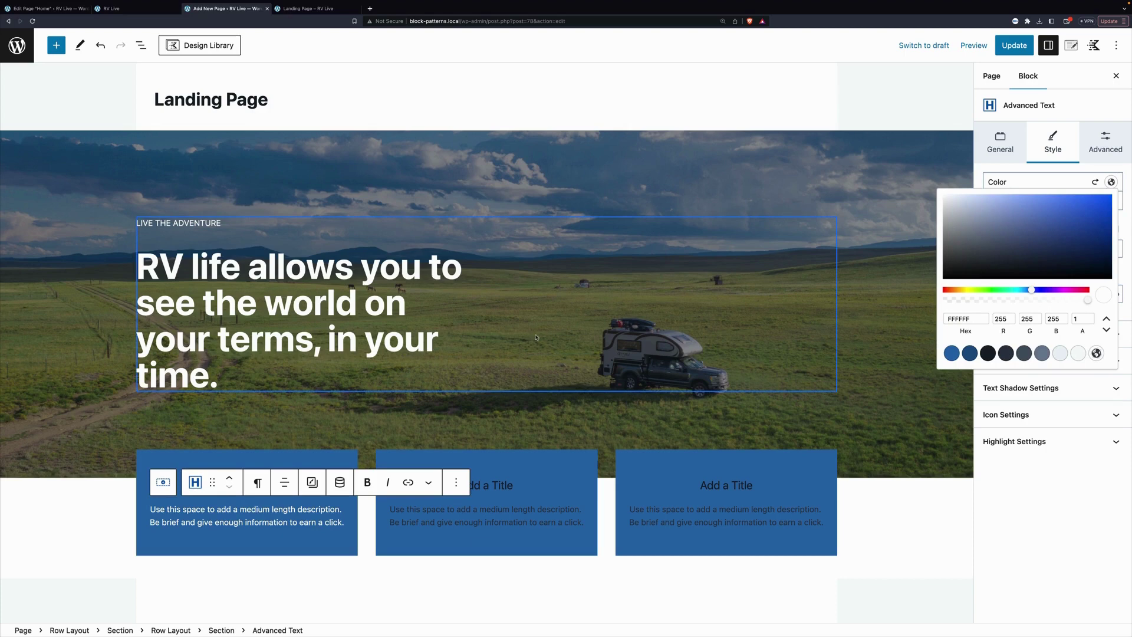
left_click(485, 412)
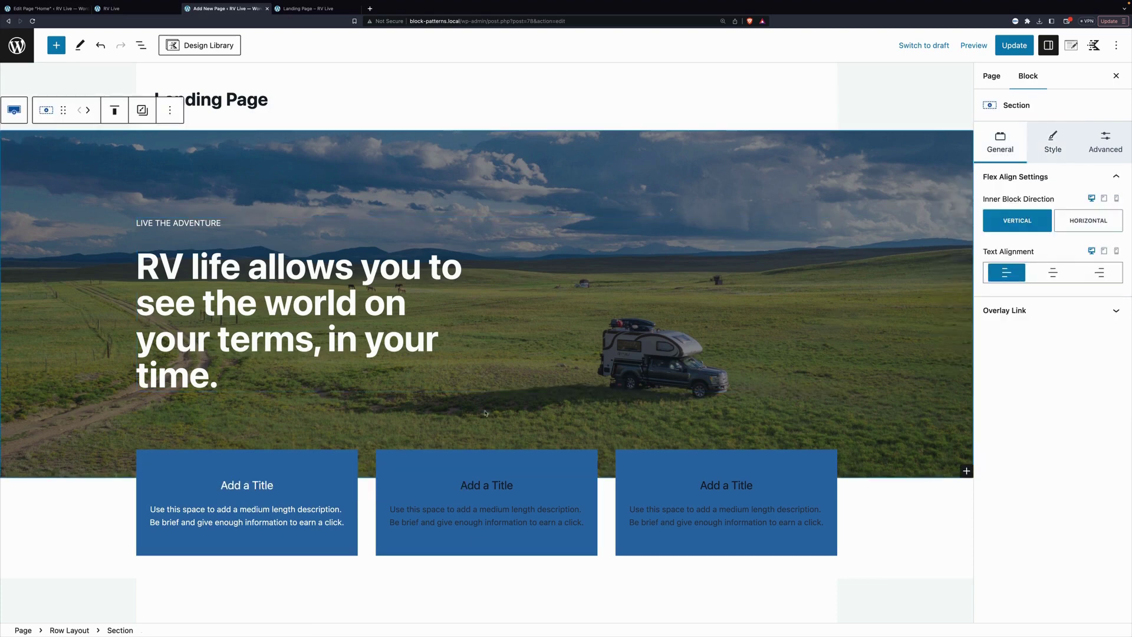
Replace the first card's title with "Go Where You Want"
triple_click(260, 484)
type("Go Wh")
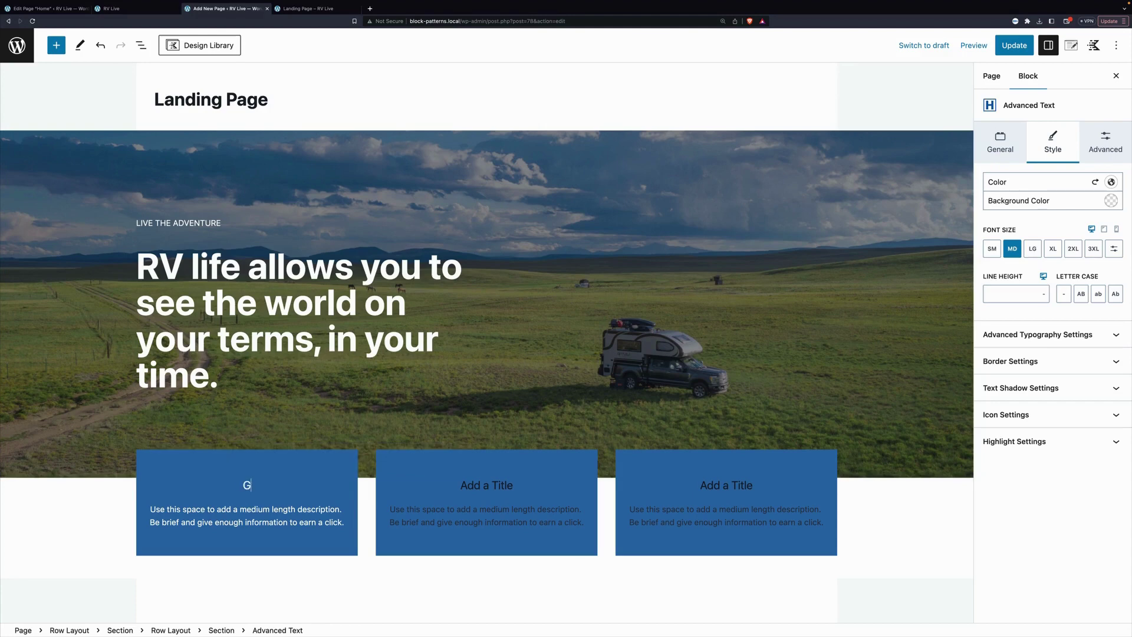
type("You Want")
key("Left")
key("Left")
key("Left")
key("Left")
key("Left")
key("Left")
key("Left")
key("Left")
key("Left")
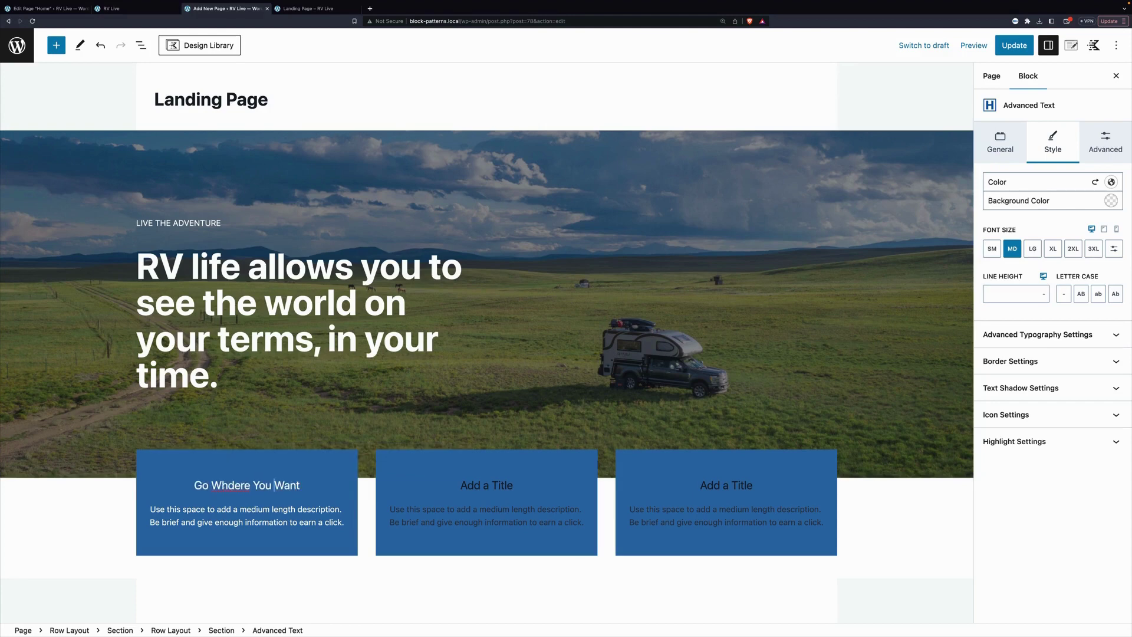
key("BackSpace")
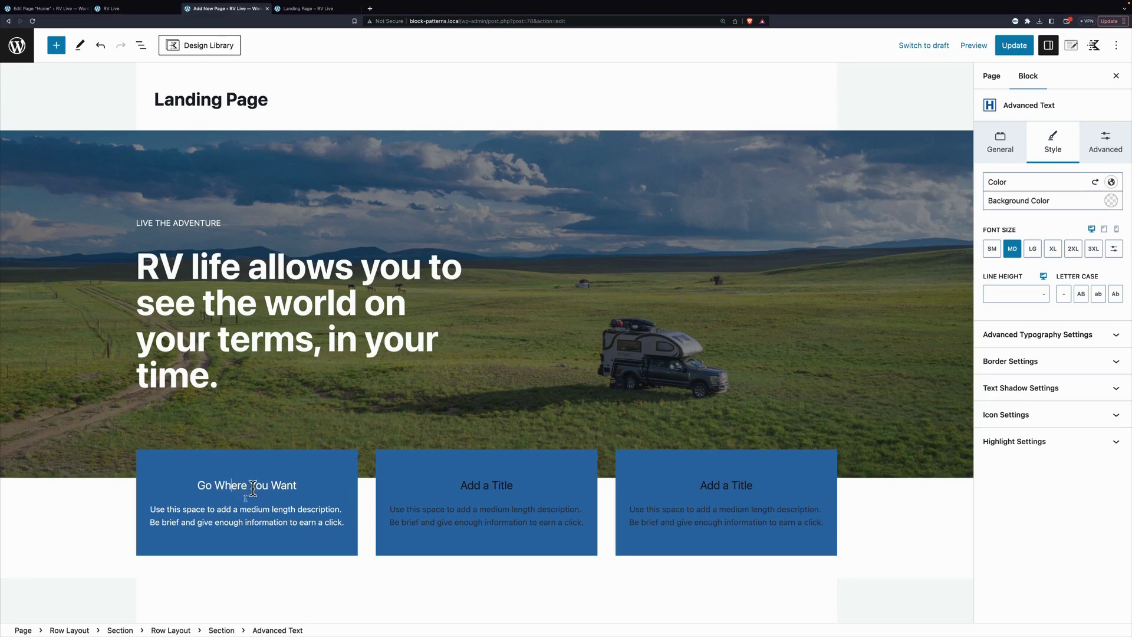
Replace the first card's description with "RVs can be built for long haul traveling over paved roads or off-road exploration"
left_click_drag(154, 512, 345, 523)
type("RVs can be built for long haul traveling over paved roads or off-road exploration")
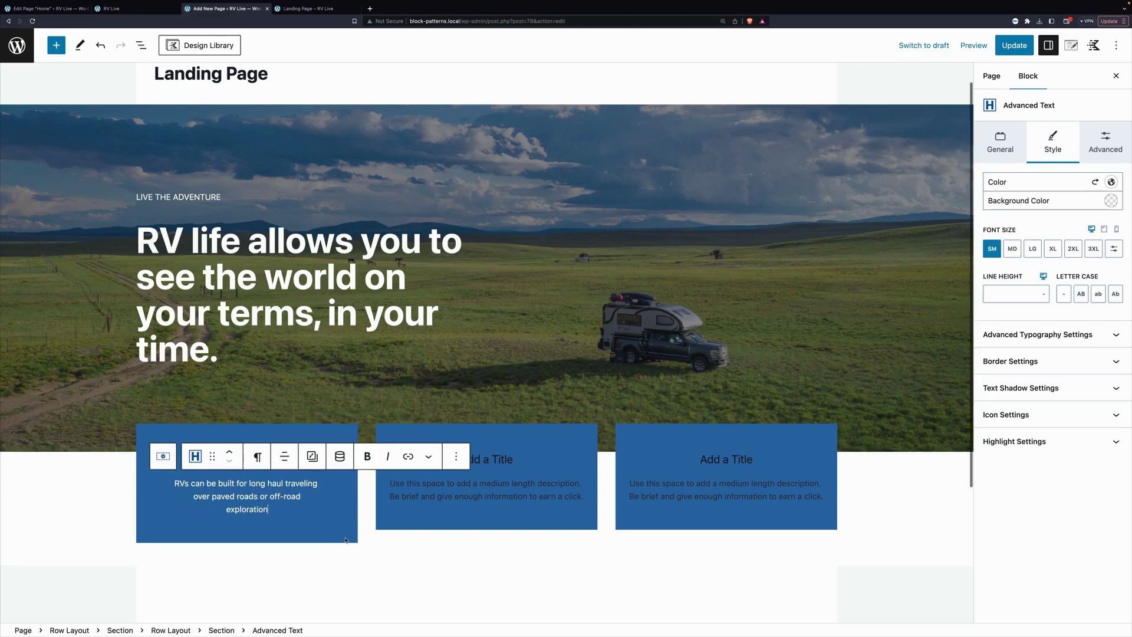
left_click(452, 501)
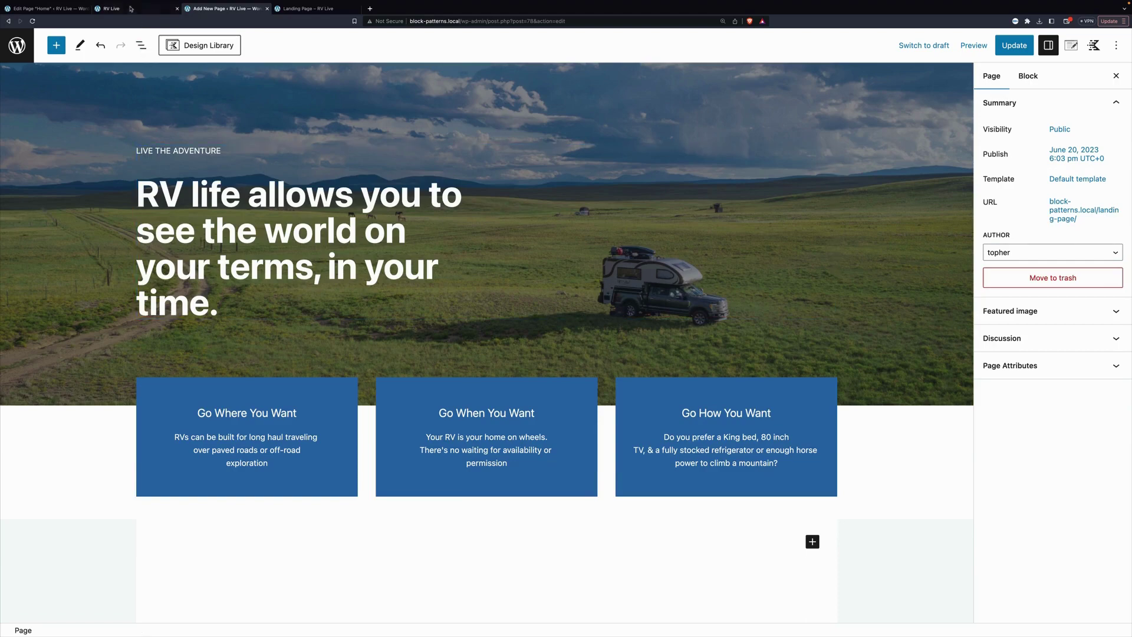
Examine the section below the cards on the RV Live reference page, and return to the landing page editor
left_click(112, 8)
scroll(492, 454, "down", 6)
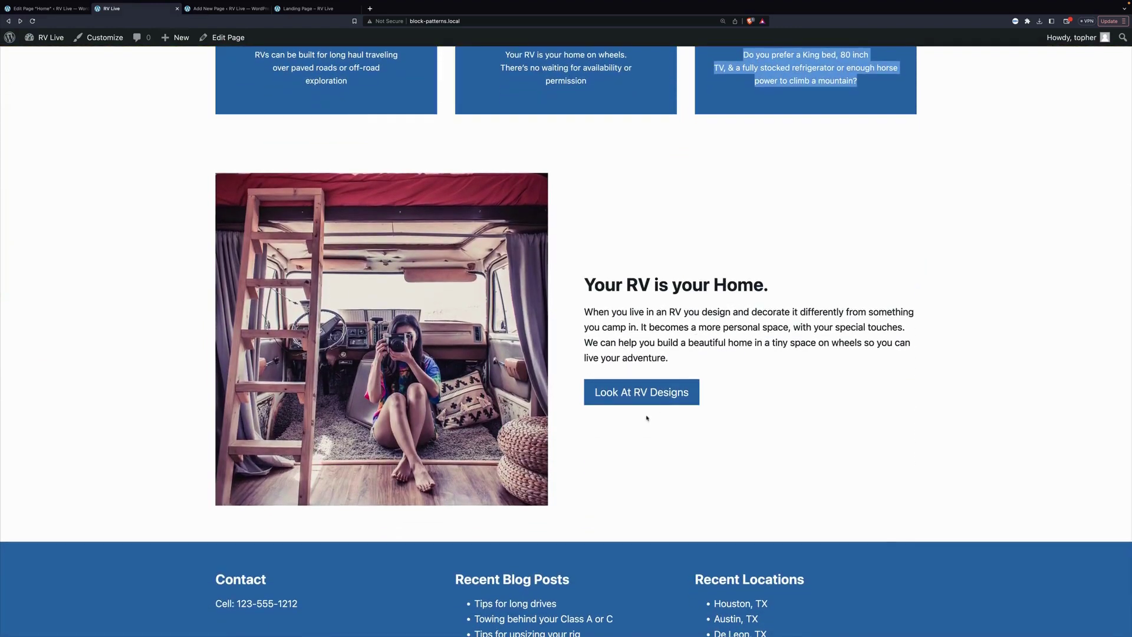
left_click(232, 10)
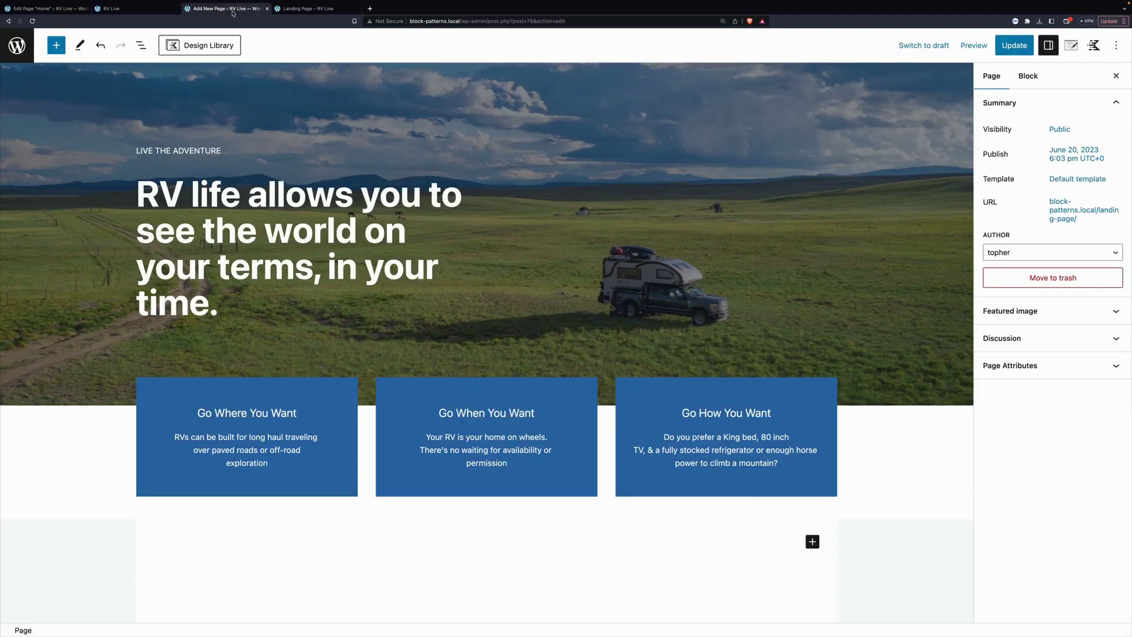
Insert the Media and Text 2 pattern from the Kadence Design Library below the three cards
left_click(763, 543)
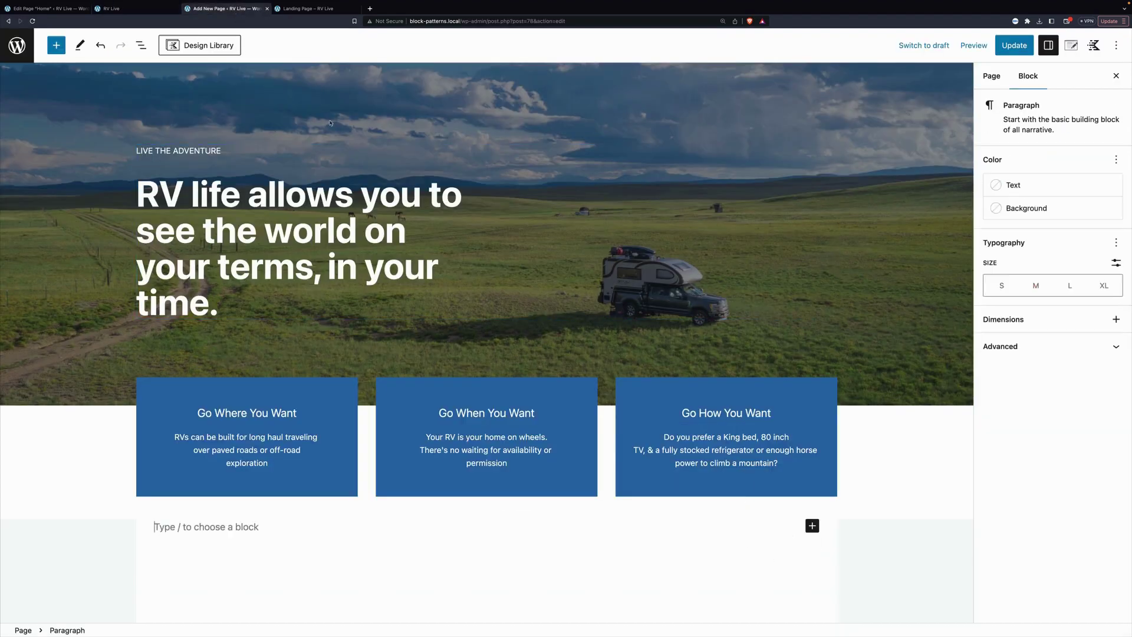
left_click(221, 47)
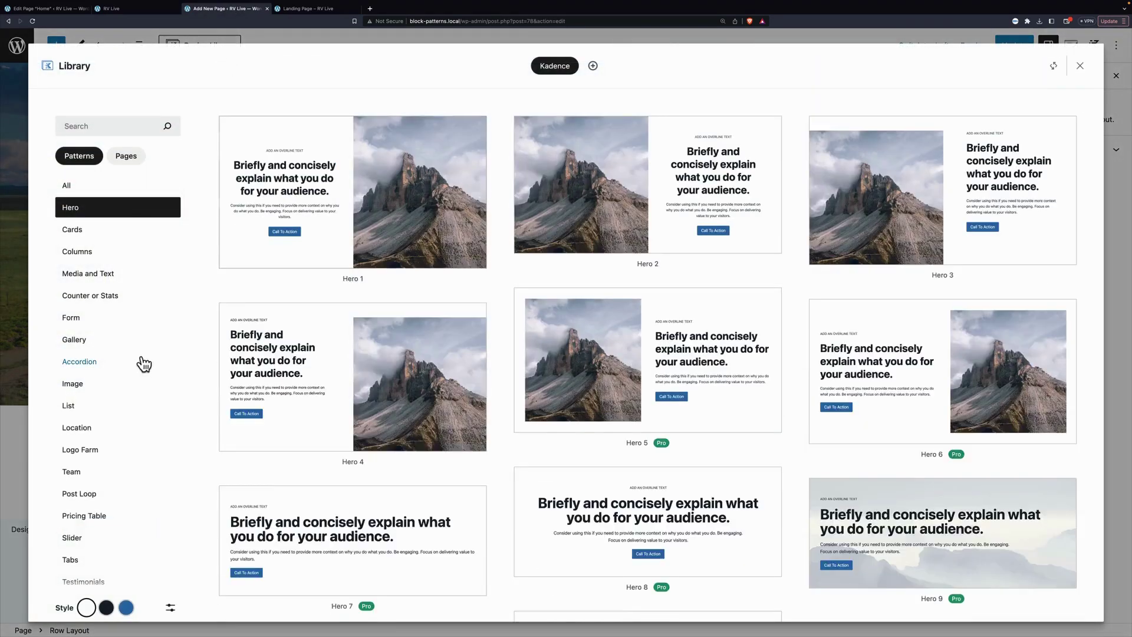
left_click(88, 273)
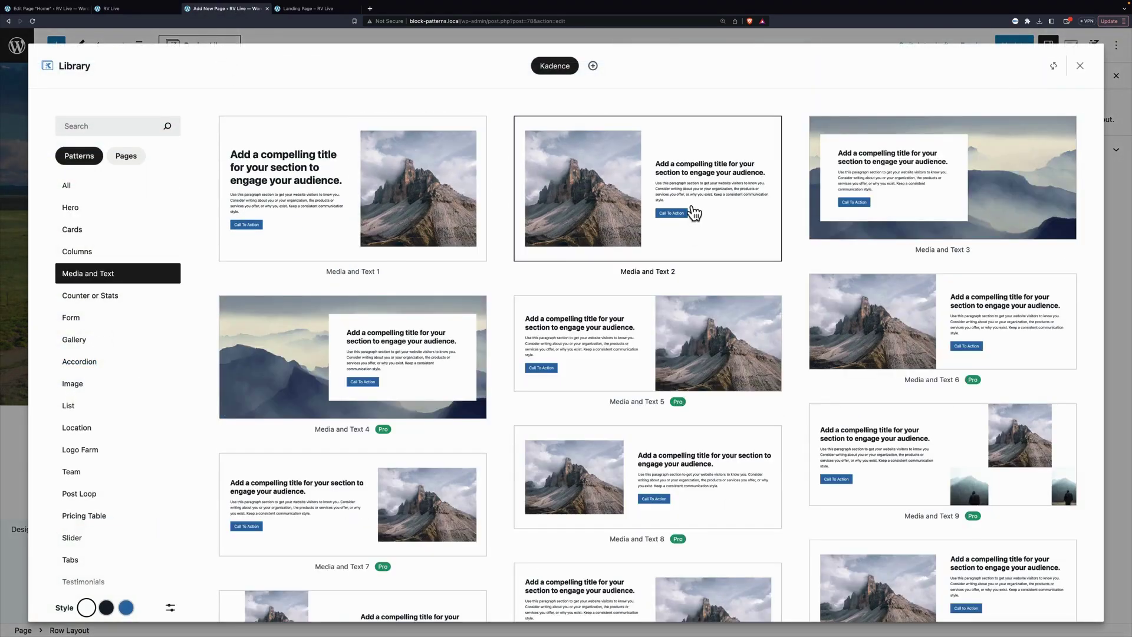
left_click(694, 213)
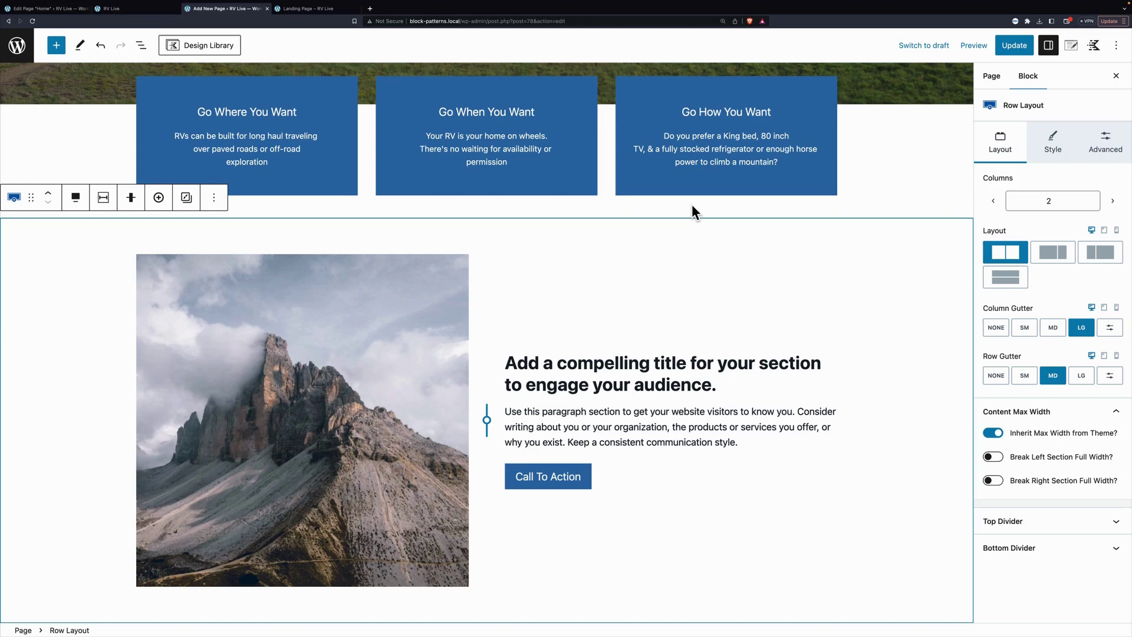
Replace the mountain image in the media and text section with the camper van interior photo from the Media Library
left_click(375, 300)
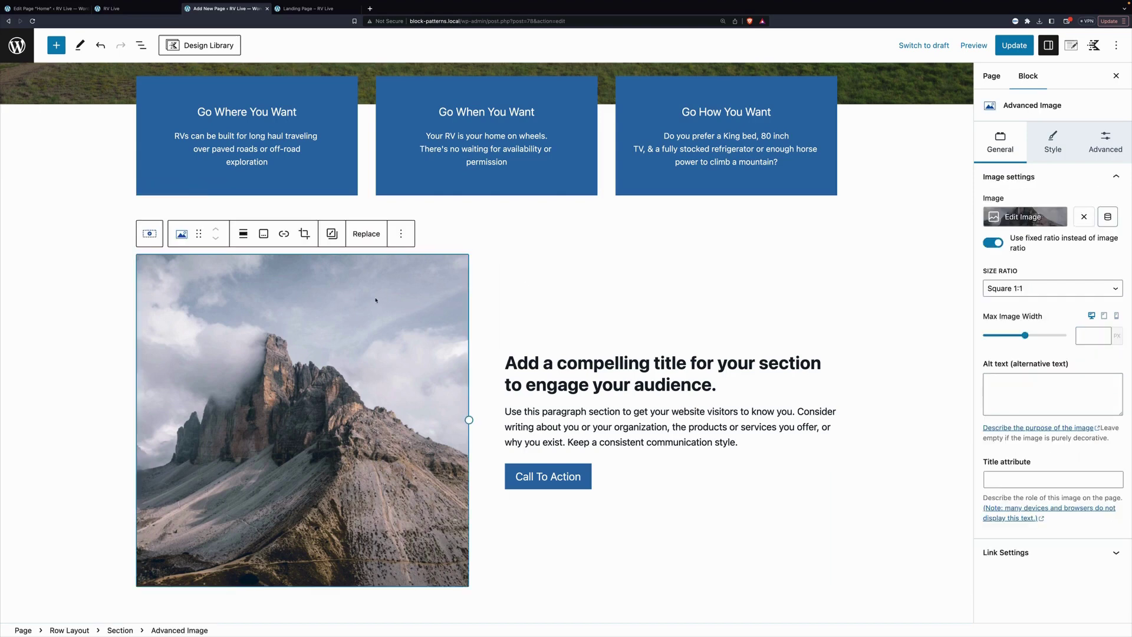
left_click(1030, 217)
left_click(53, 183)
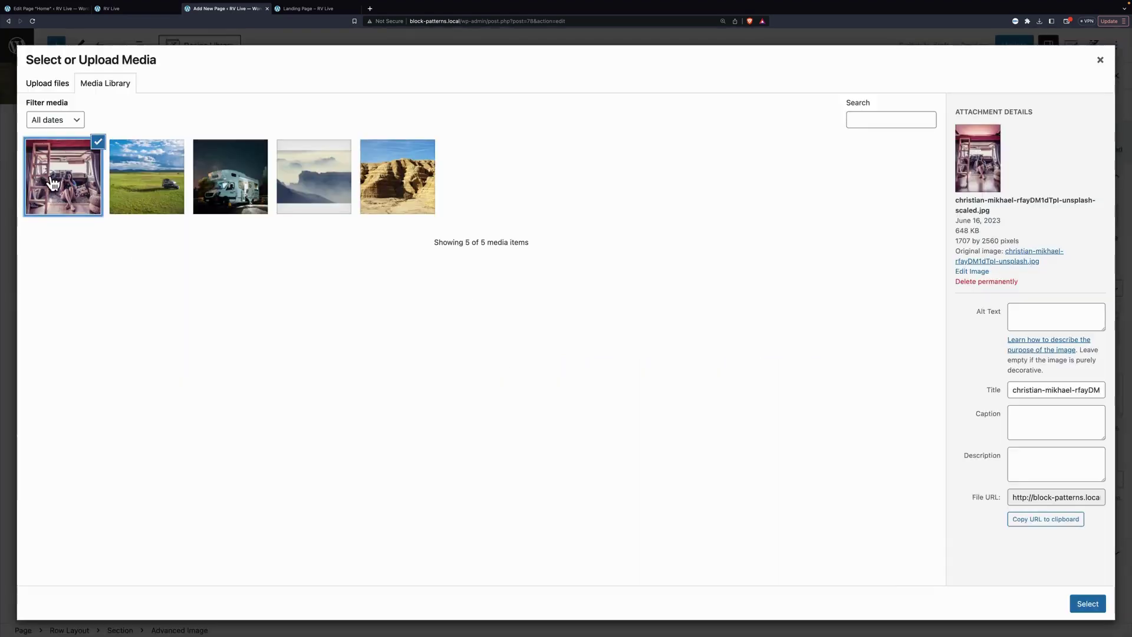
left_click(1087, 604)
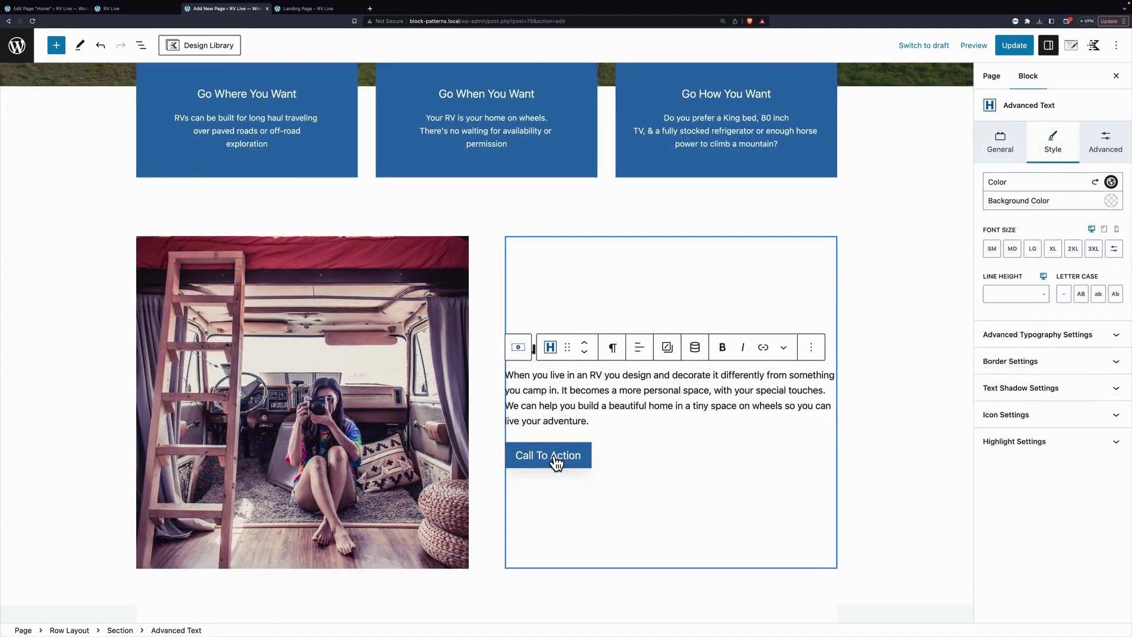
Change the call to action button's label to "Look At RV Designs" in the media and text section and update the page
left_click(556, 463)
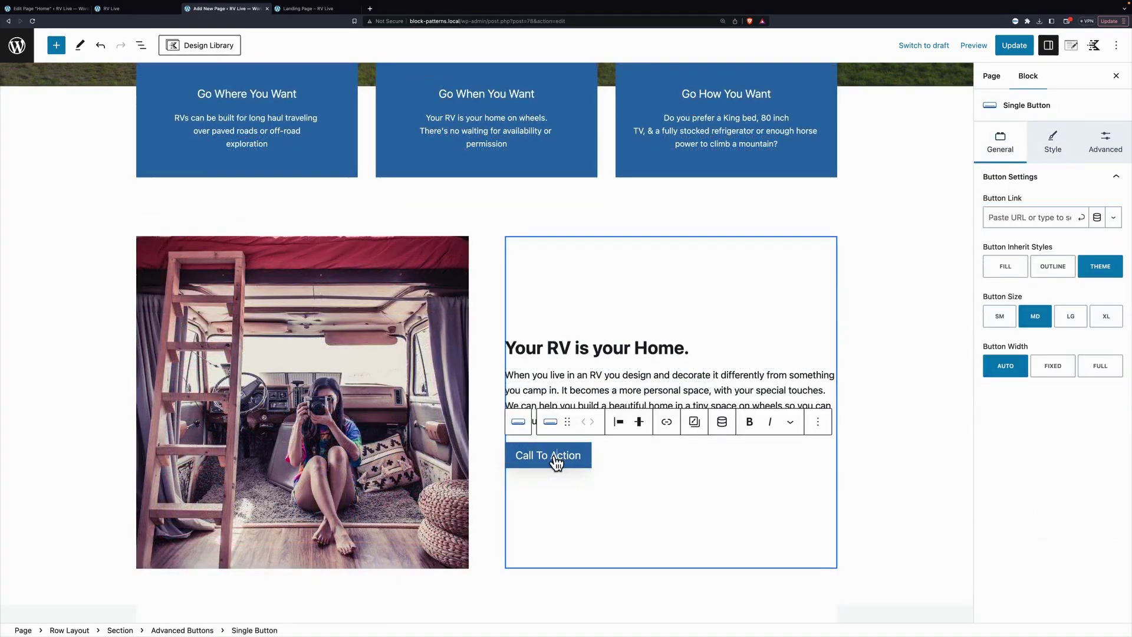
double_click(541, 462)
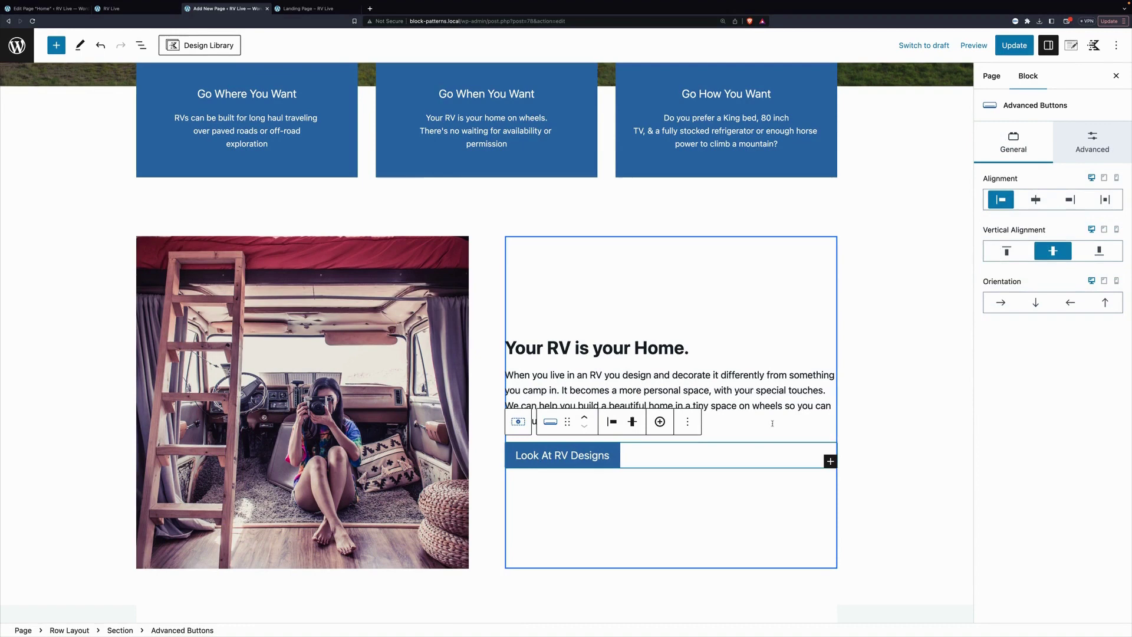
left_click(772, 424)
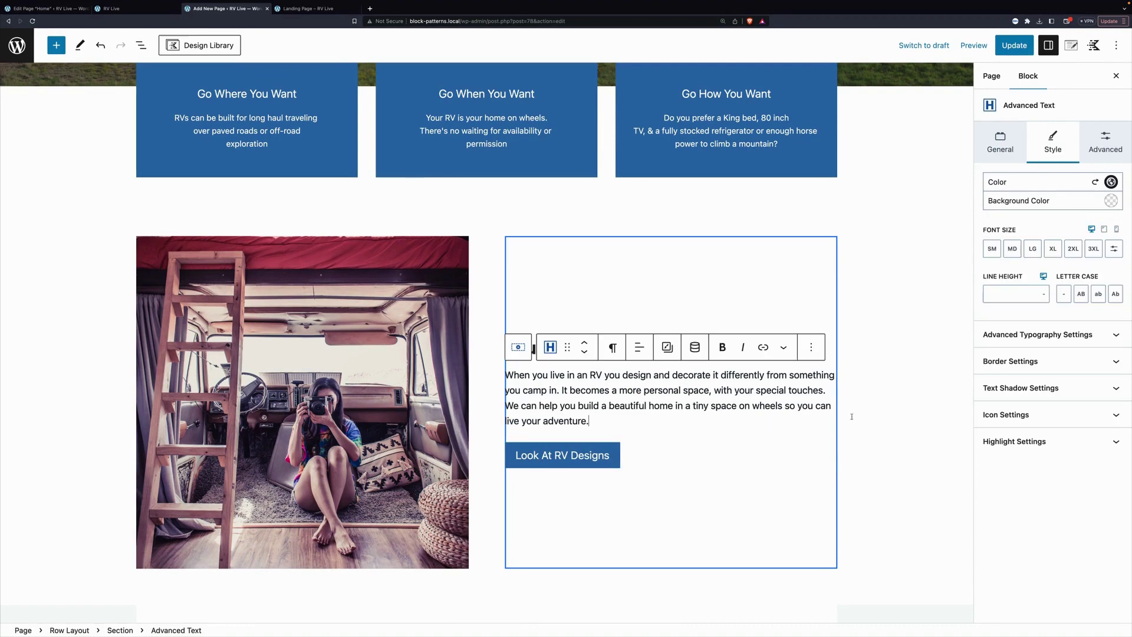
left_click(868, 415)
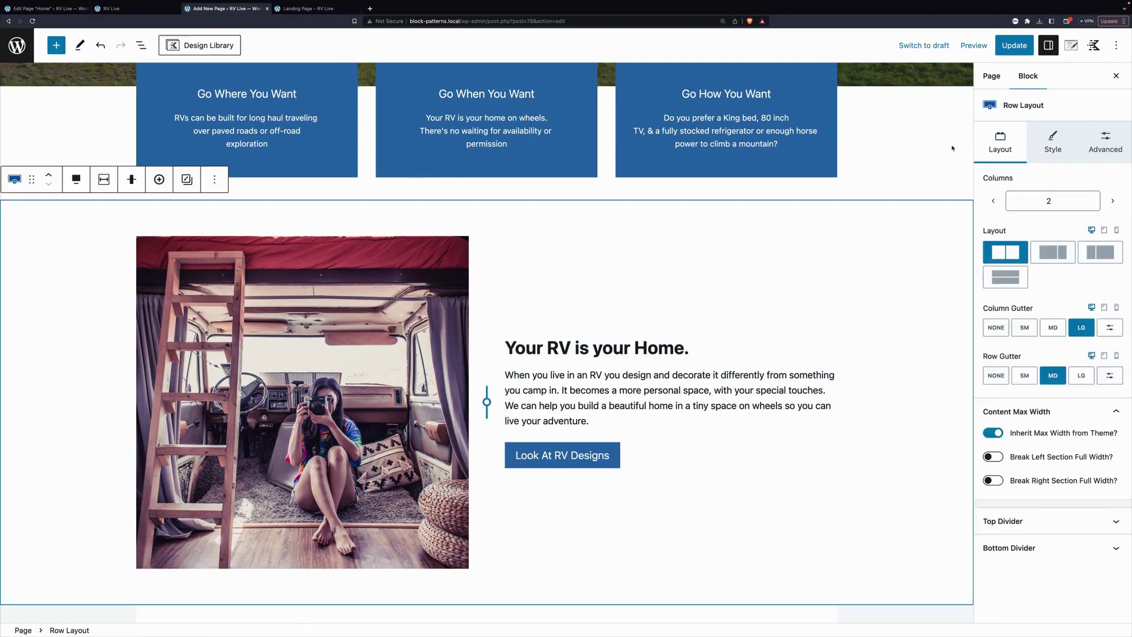
left_click(1014, 45)
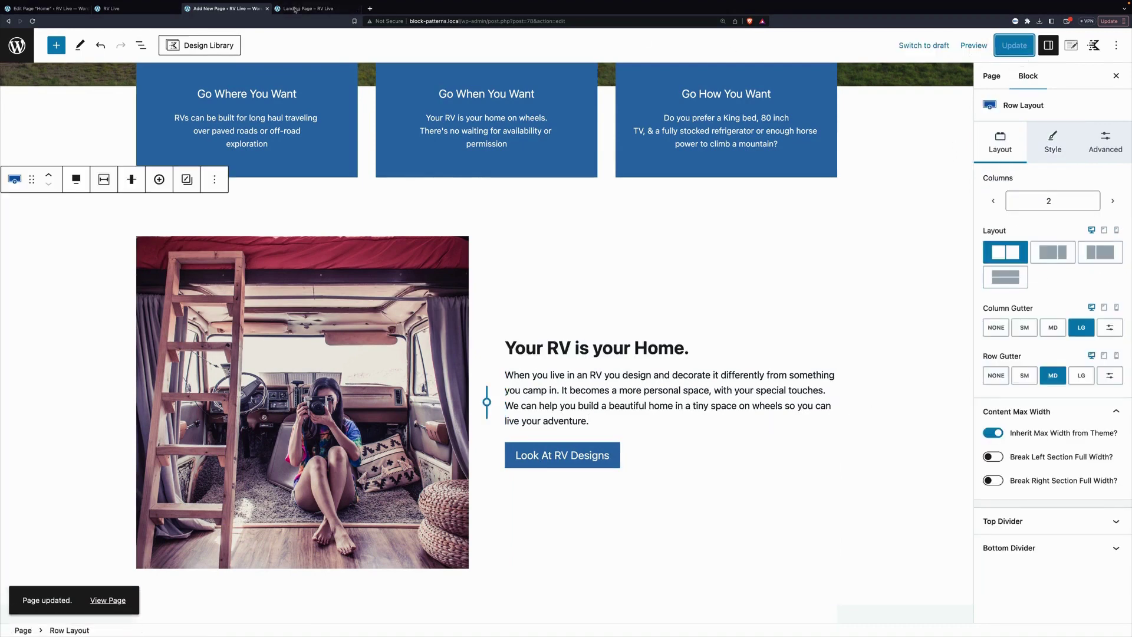
Reload the published landing page and check the media and text section below the three cards
left_click(295, 9)
left_click(32, 21)
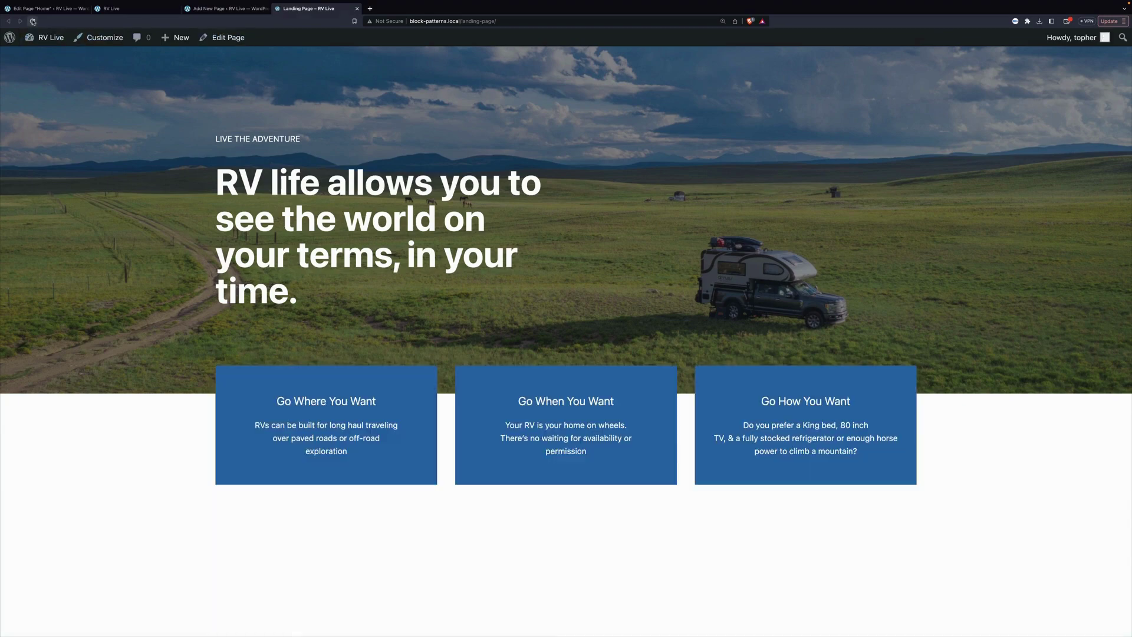
scroll(628, 274, "down", 5)
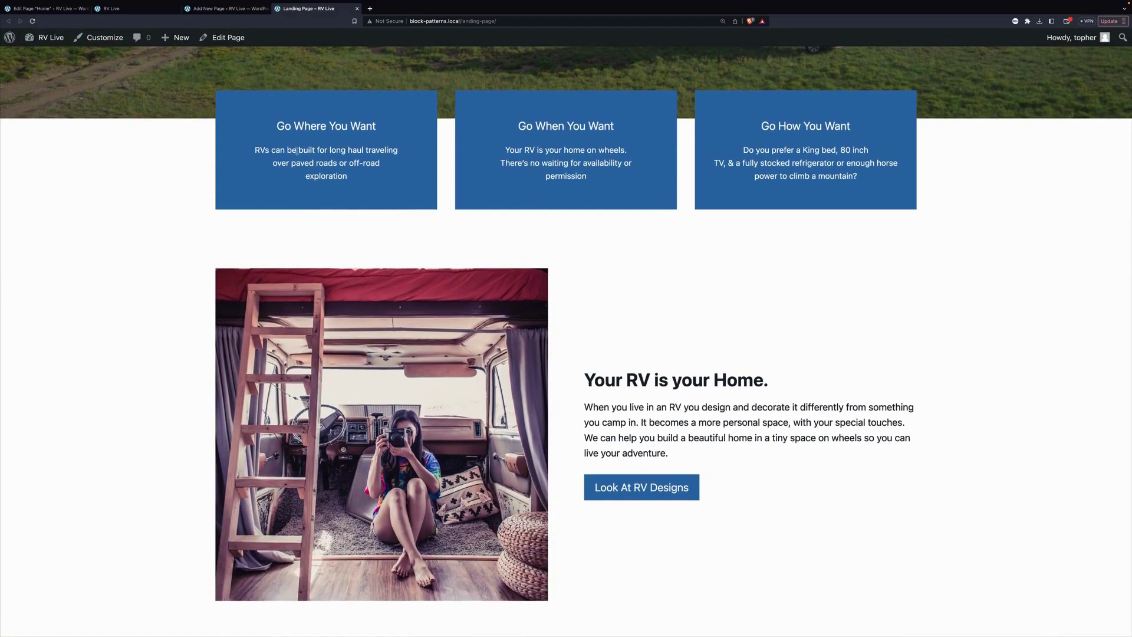
Examine the footer on the RV Live reference page, and return to the landing page editor
left_click(136, 13)
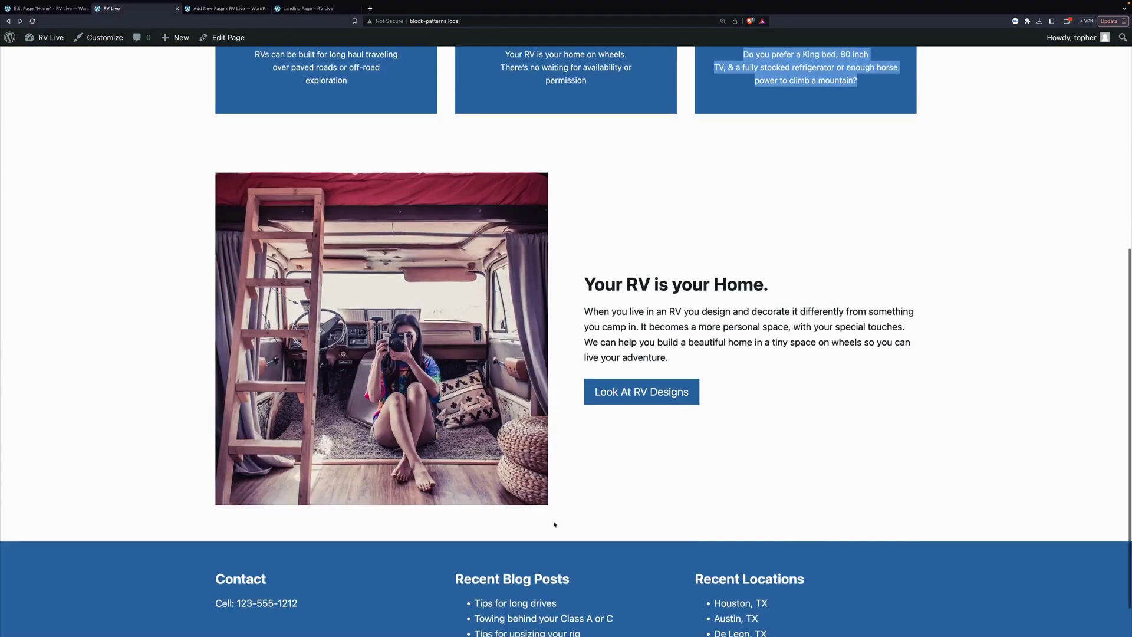
scroll(554, 524, "down", 1)
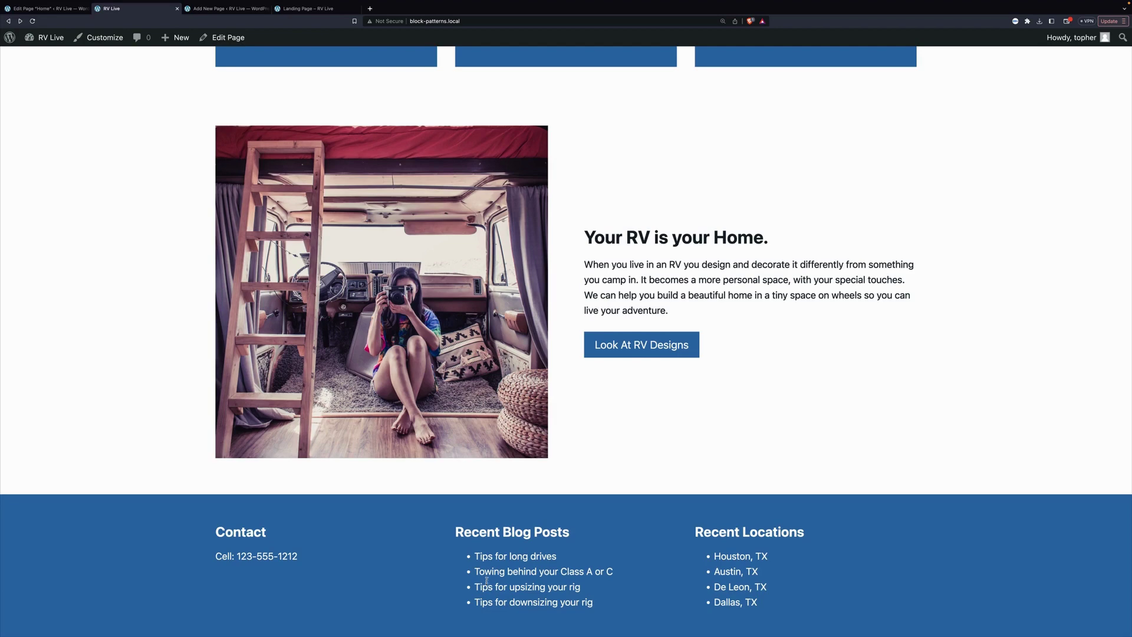
double_click(284, 554)
left_click(313, 13)
left_click(260, 9)
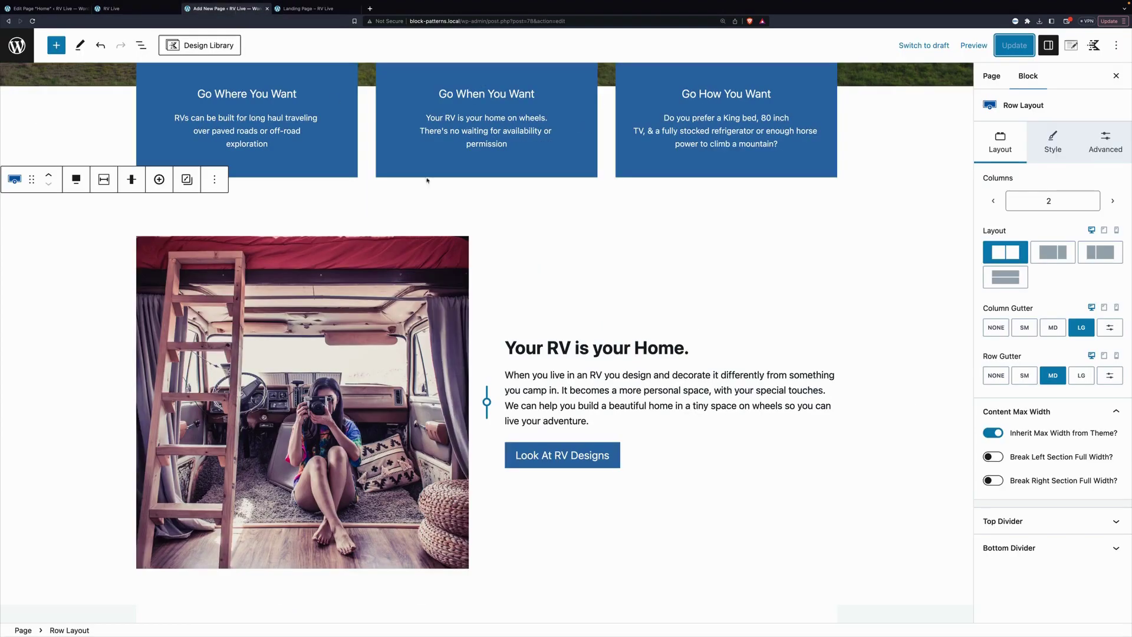
Insert the RV Footer reusable block below the media and text section and update the page
left_click(580, 619)
scroll(783, 588, "down", 2)
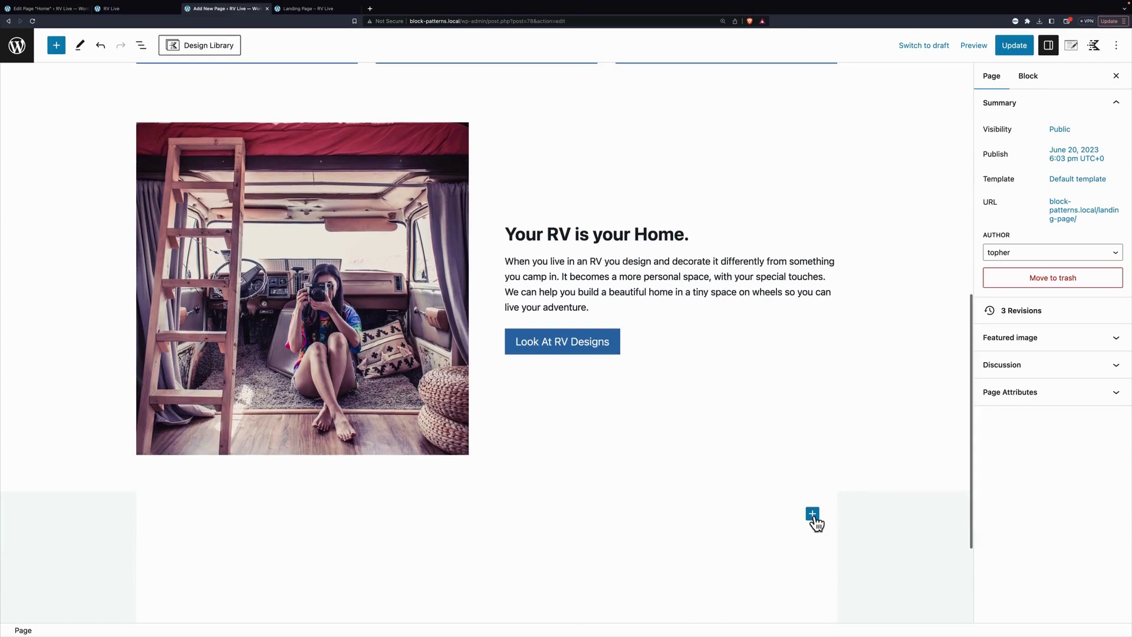
left_click(813, 515)
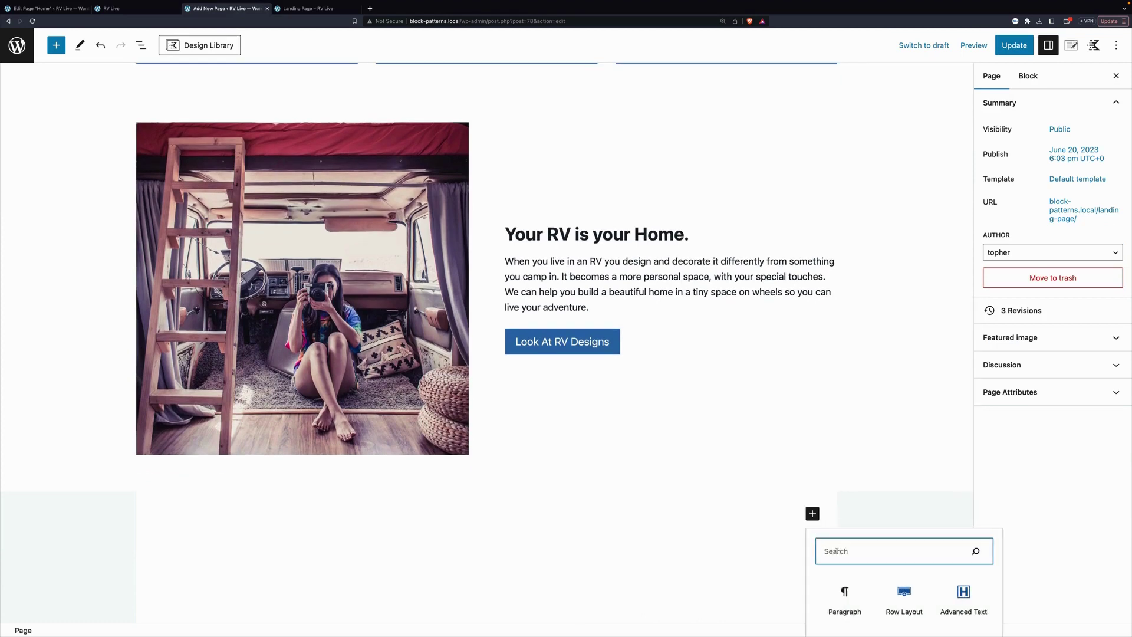
type("reu")
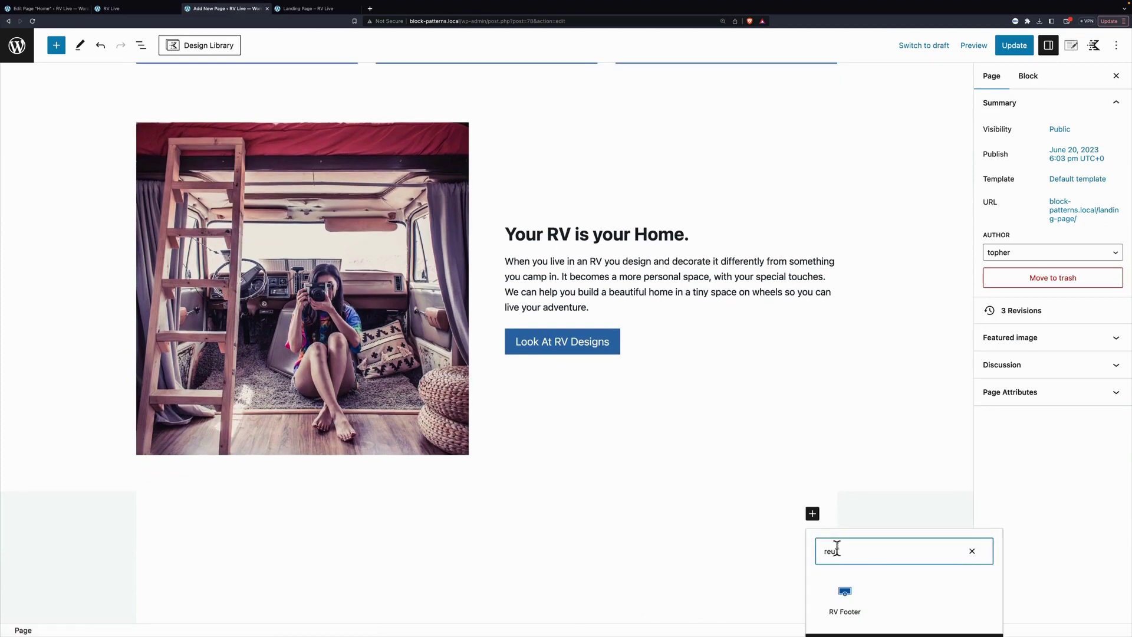
left_click(846, 596)
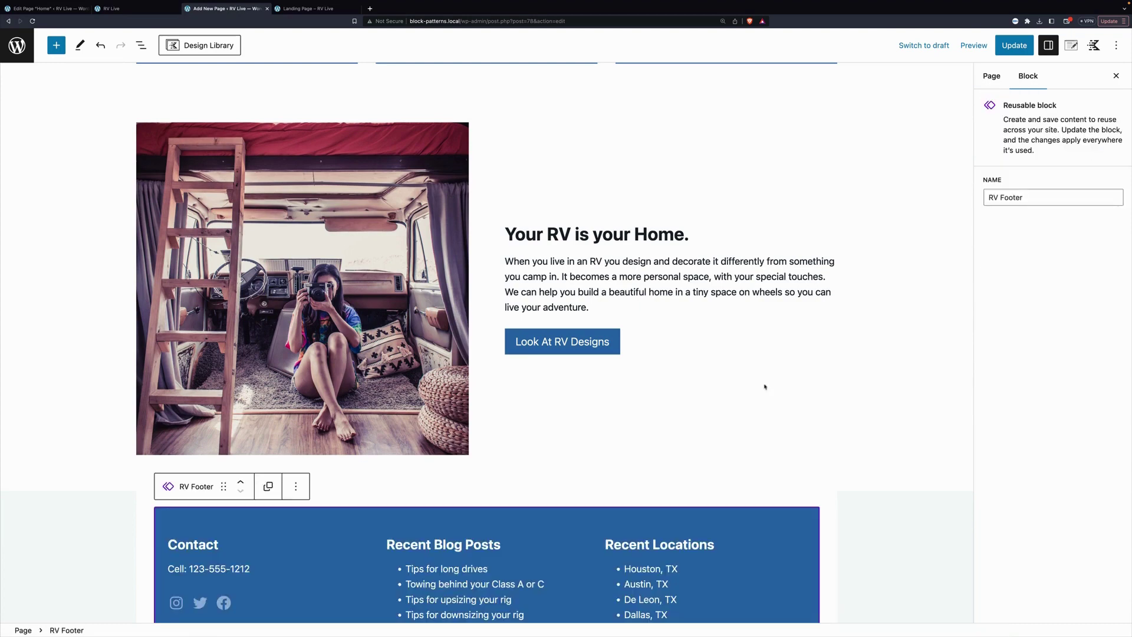
scroll(765, 384, "down", 2)
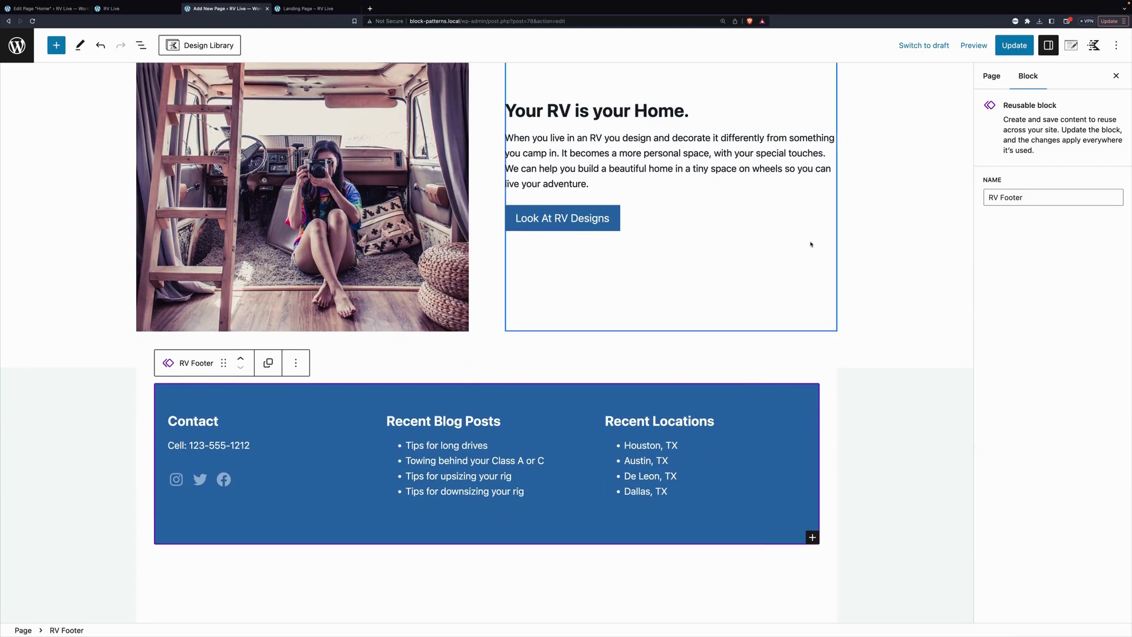
left_click(1010, 50)
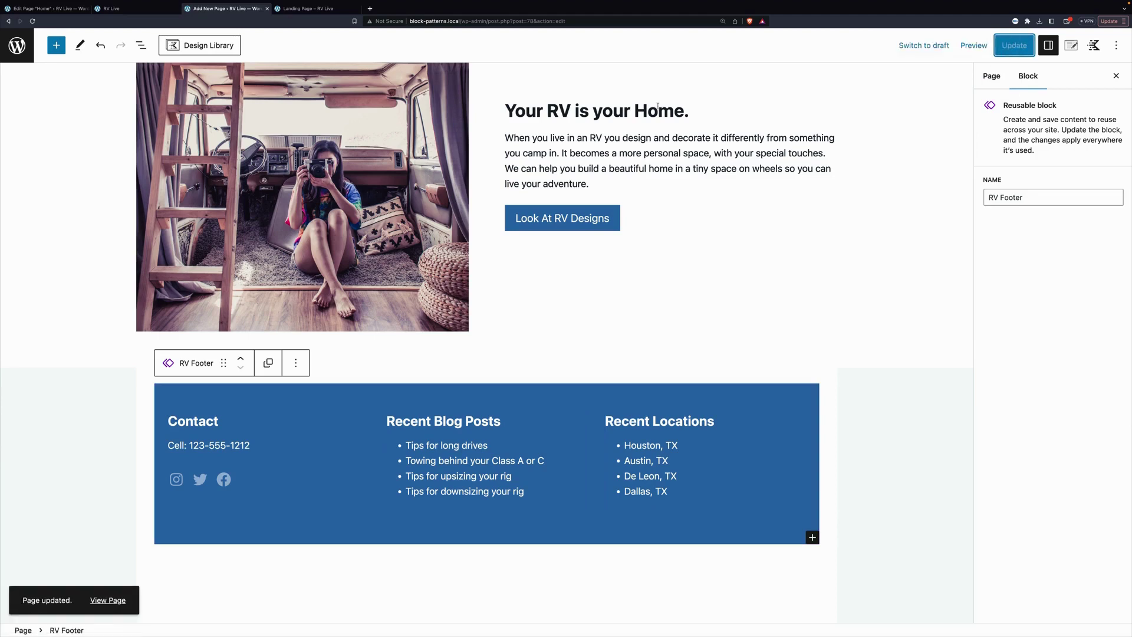
Reload the published landing page and review the whole layout from the hero to the footer
left_click(308, 8)
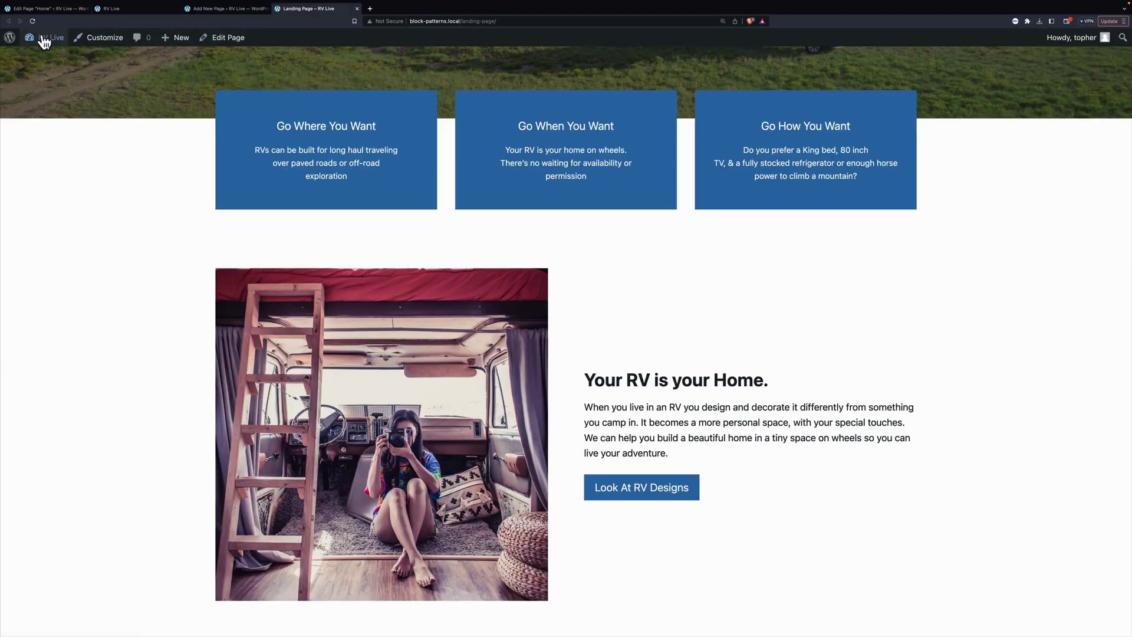
left_click(33, 22)
scroll(966, 455, "down", 3)
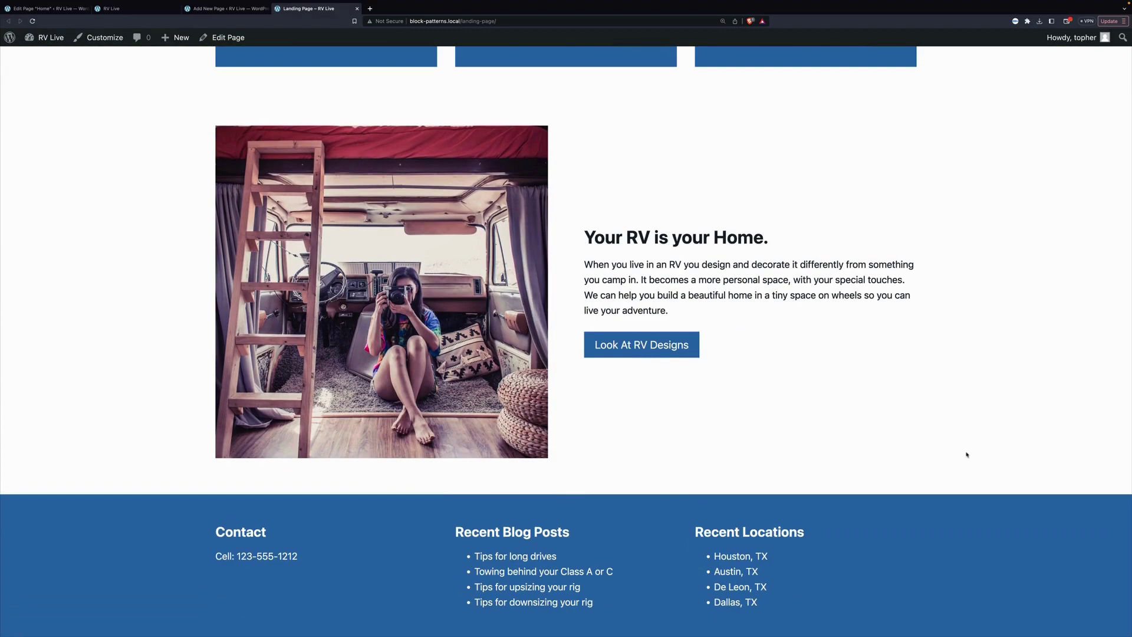
scroll(967, 454, "up", 7)
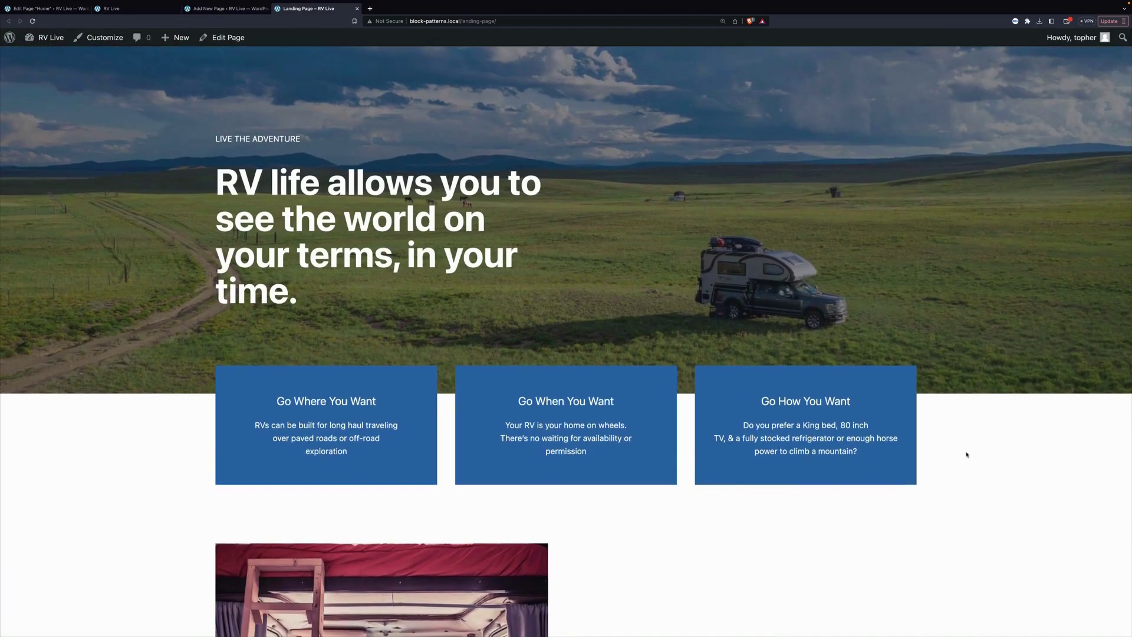
scroll(967, 454, "down", 6)
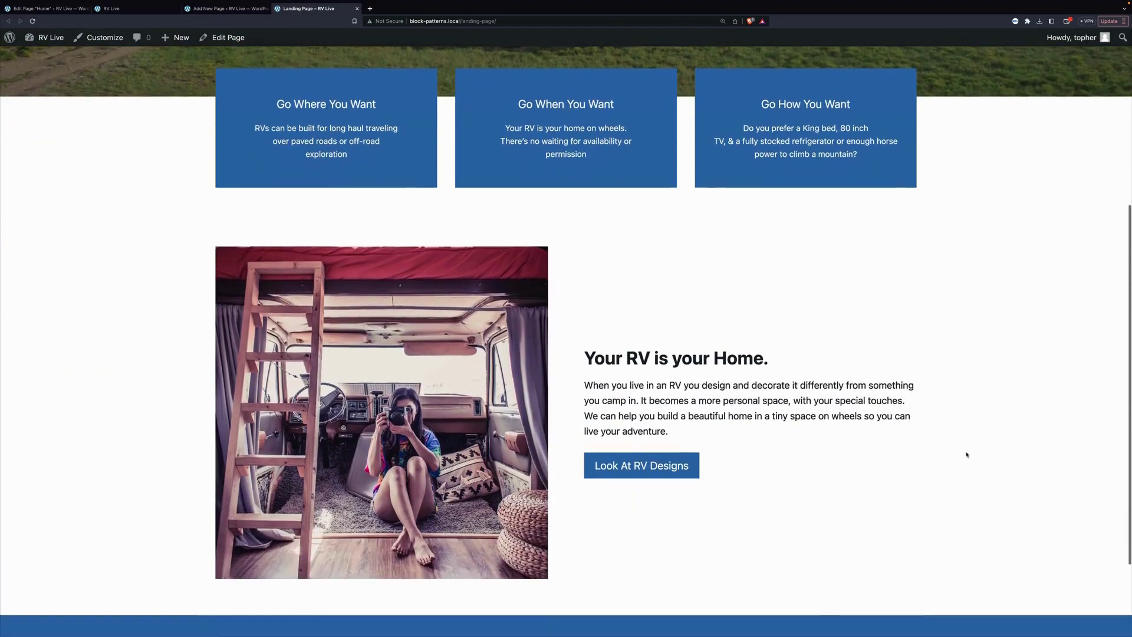
scroll(967, 454, "down", 2)
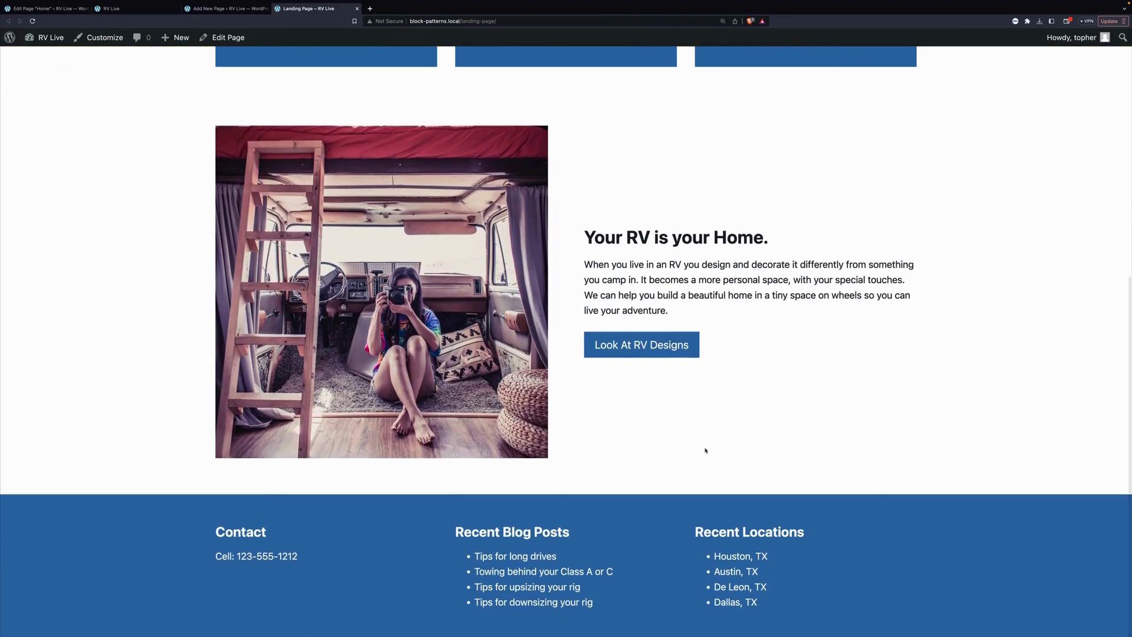